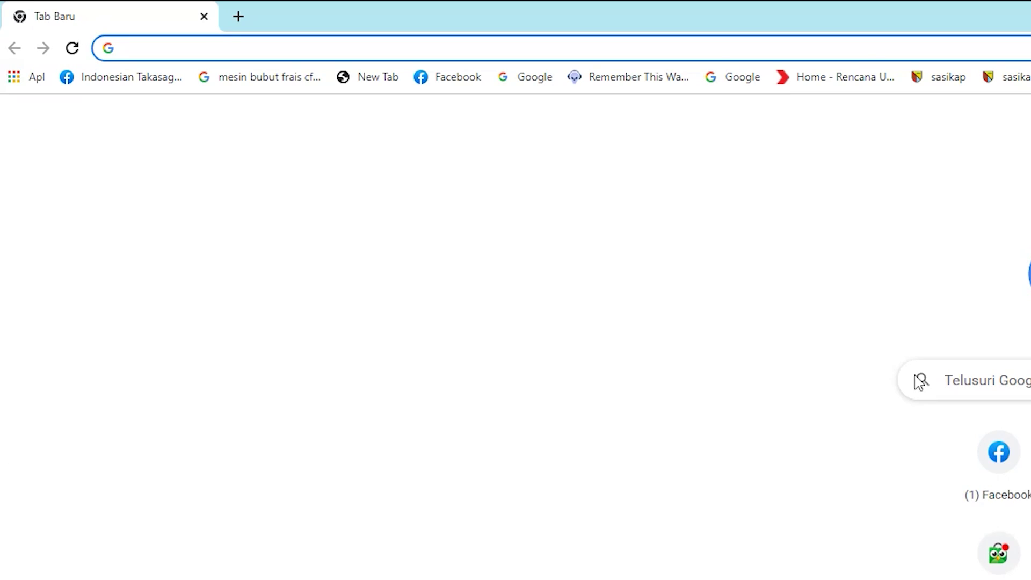
Open sasikapevo.bandungkab.go.id, log in with the prefilled credentials and dismiss the announcement.
type("sasikapevo.bandungkab.go.id")
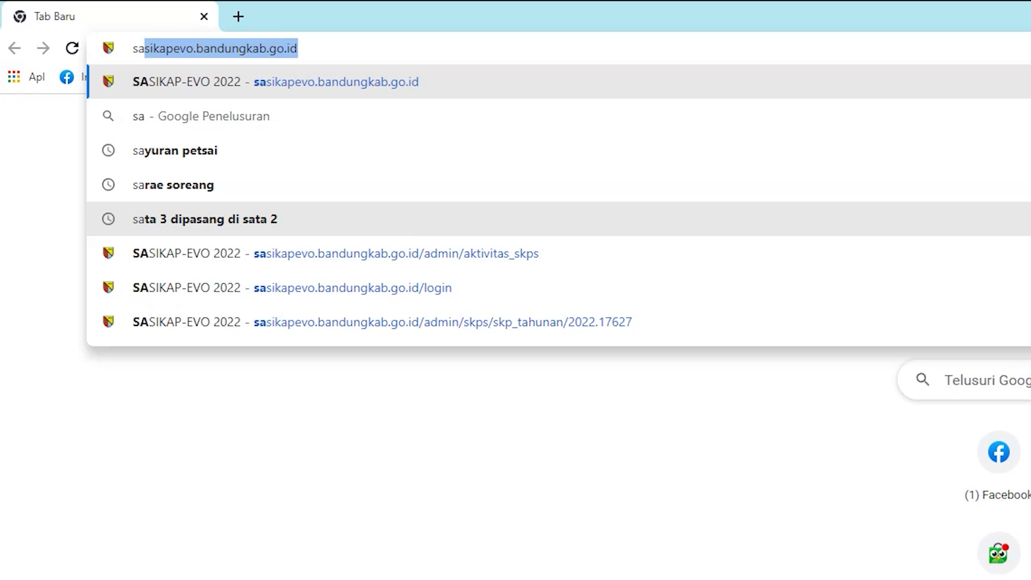
key("Return")
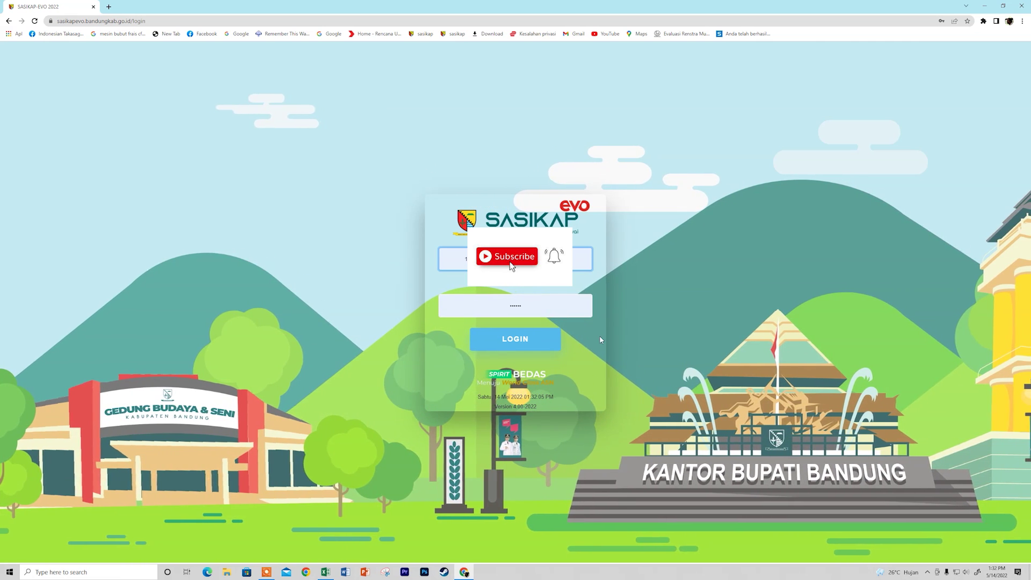
left_click(545, 338)
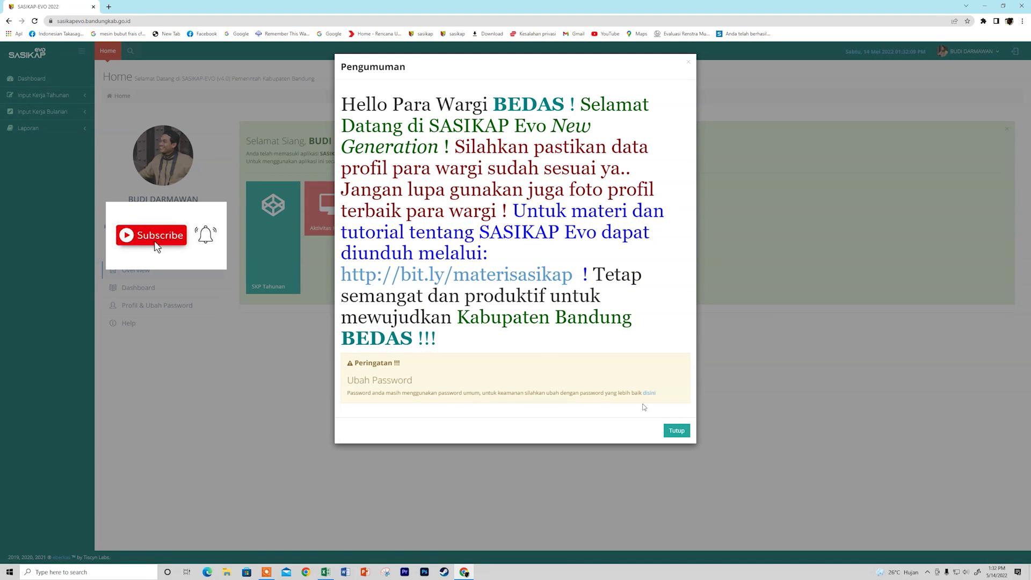
left_click(675, 431)
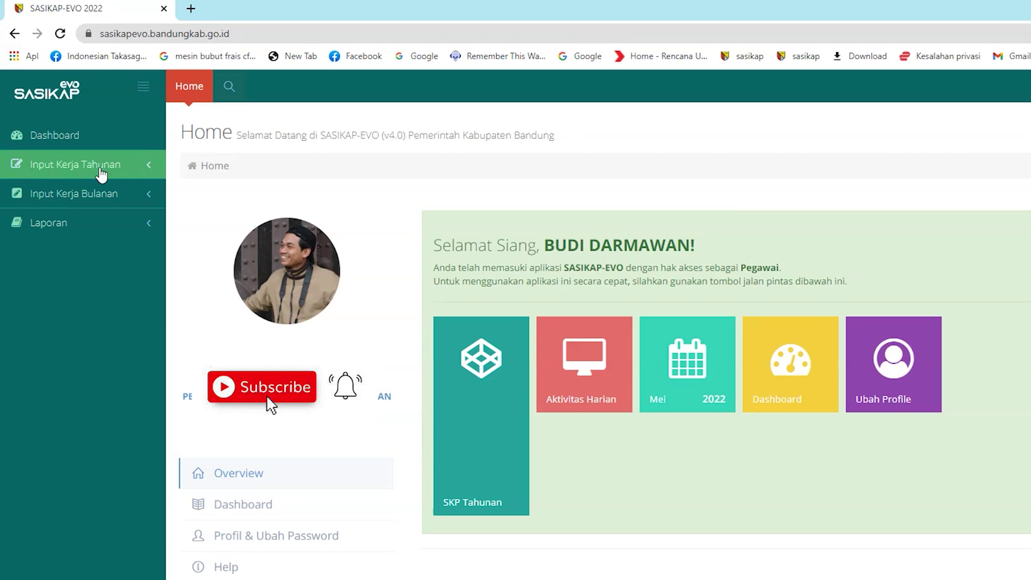
Open the SKP Tahunan list for annual work input and start a new annual SKP entry.
left_click(101, 171)
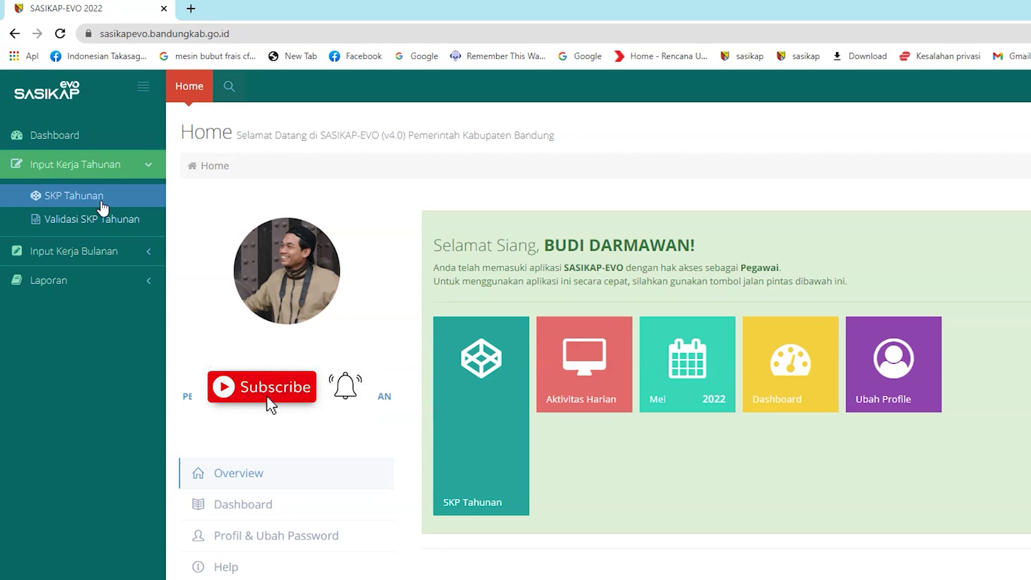
left_click(102, 205)
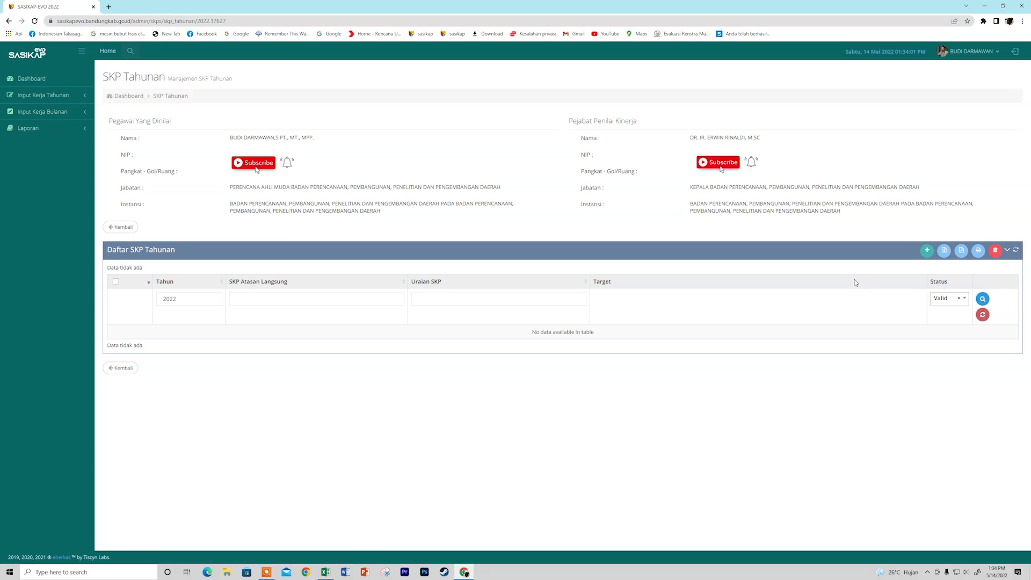
left_click(925, 250)
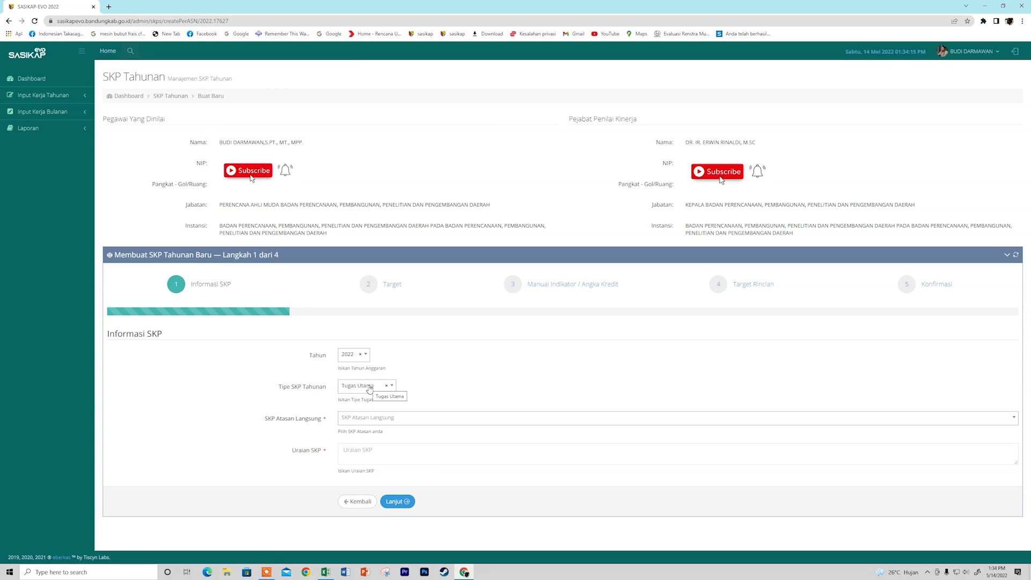
left_click(396, 391)
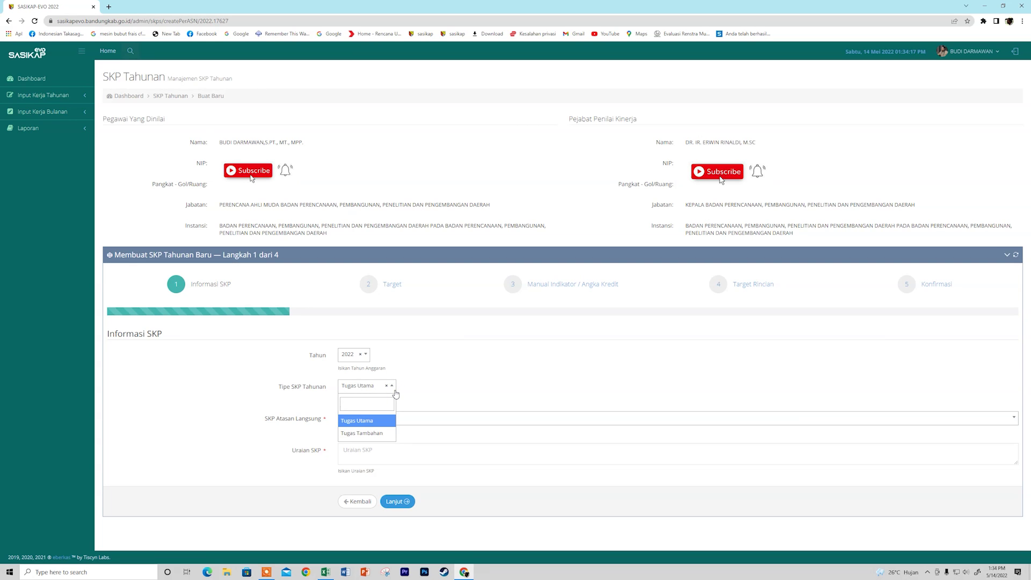
left_click(395, 393)
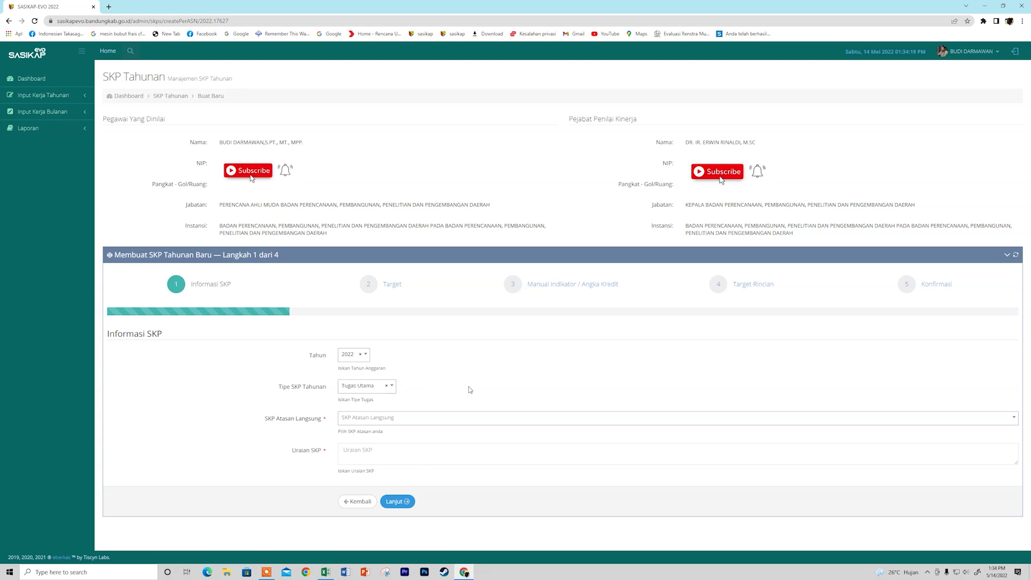
left_click(365, 355)
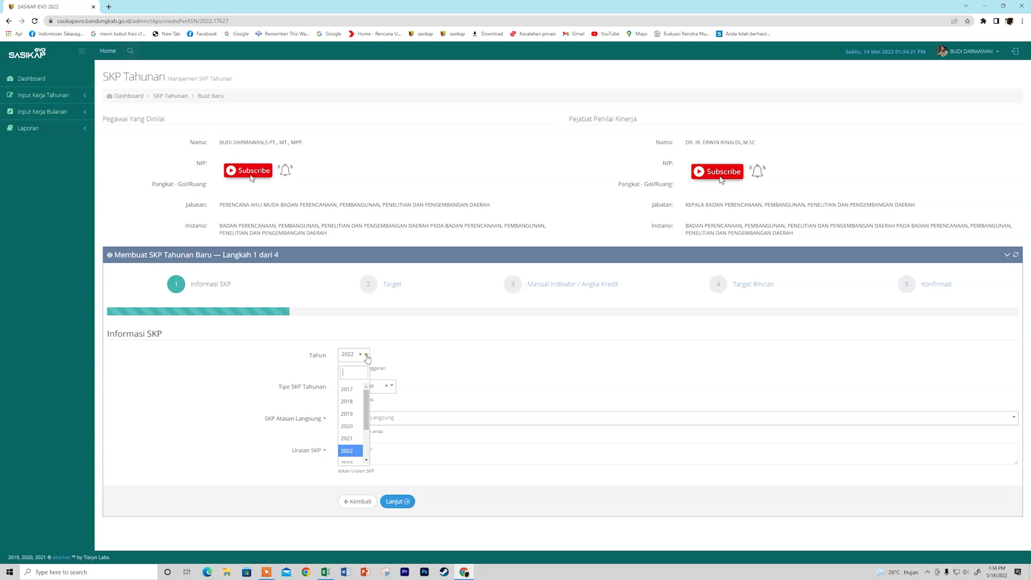
left_click(365, 355)
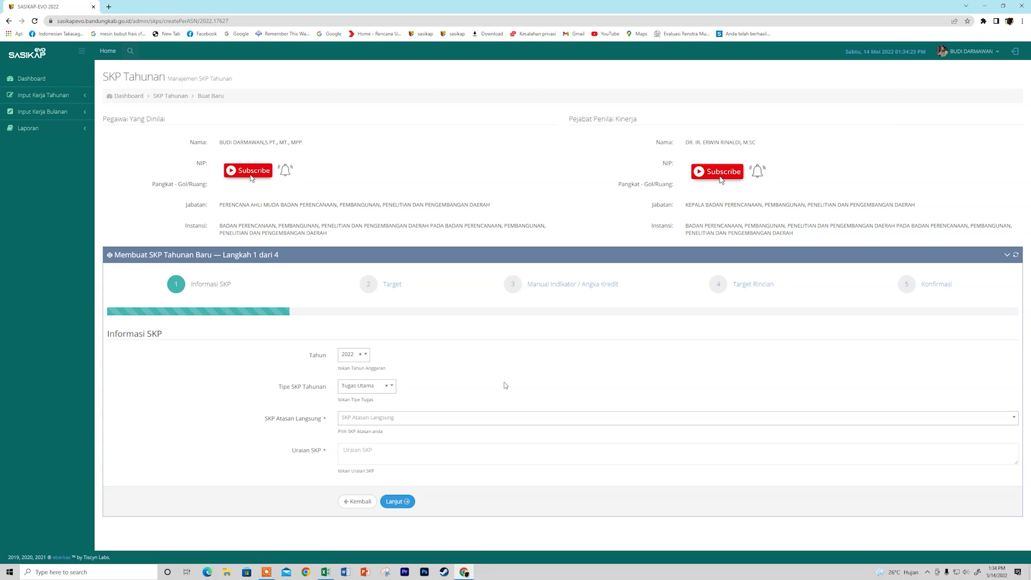
Search the direct supervisor's SKPs for "pe" and choose "[1395] - Meningkatnya kualitas perencanaan pembangunan daerah".
left_click(450, 421)
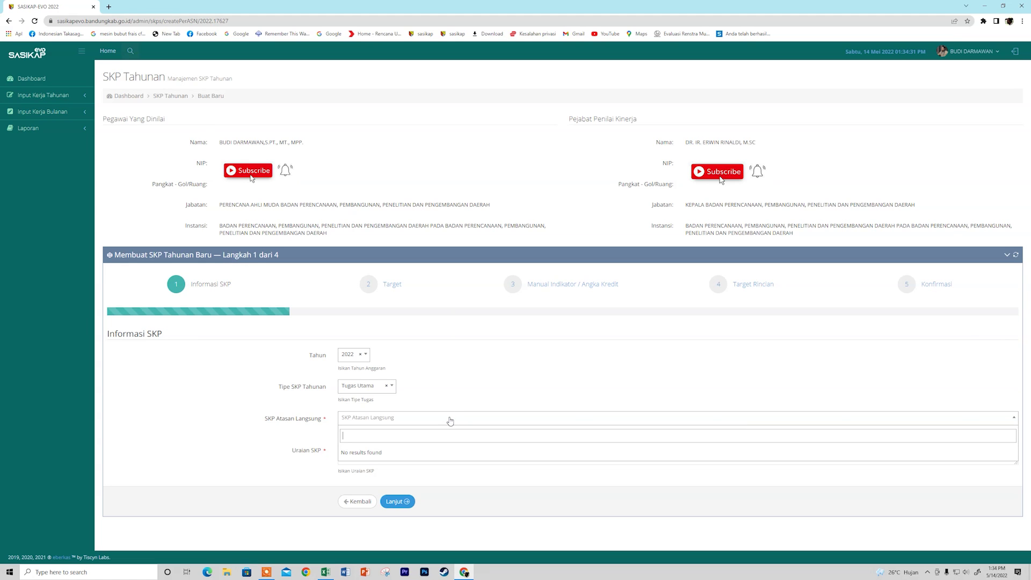
type("pe")
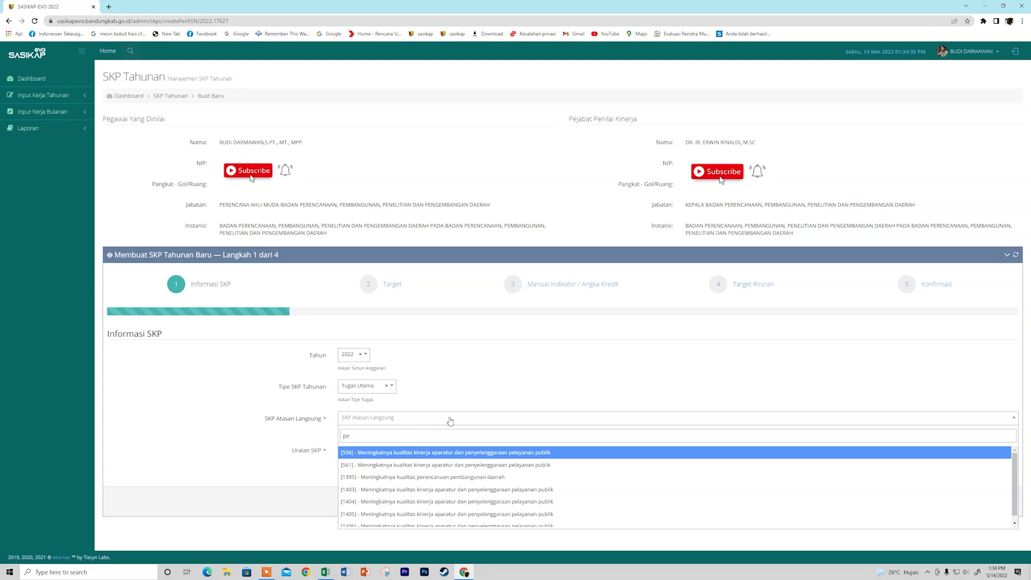
left_click(475, 478)
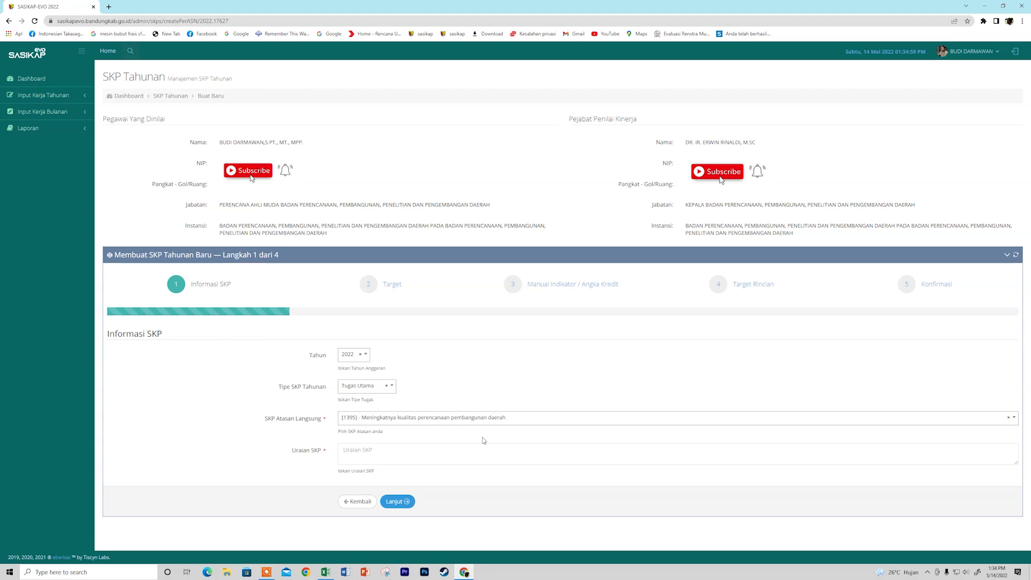
Switch to the SKP workbook in Excel, show its Form SKP sheet and move the window aside to uncover the web form.
left_click(325, 572)
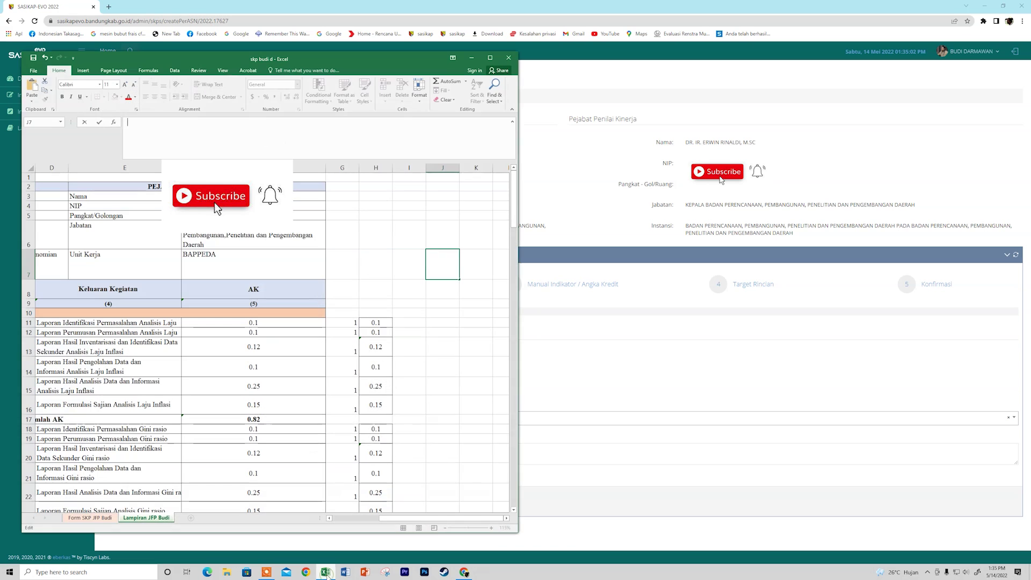
left_click(89, 517)
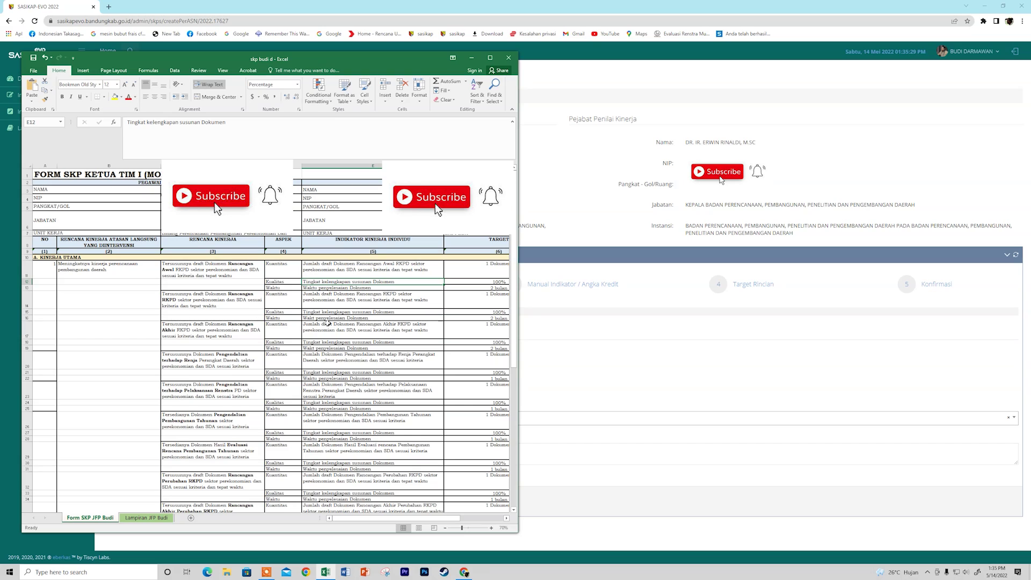
left_click_drag(303, 59, 812, 35)
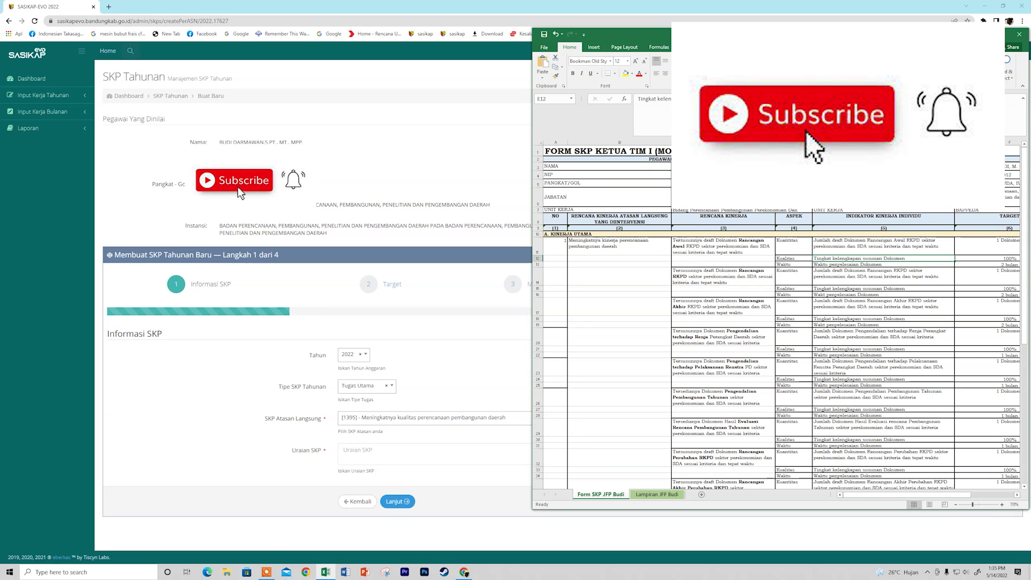
left_click_drag(805, 33, 870, 29)
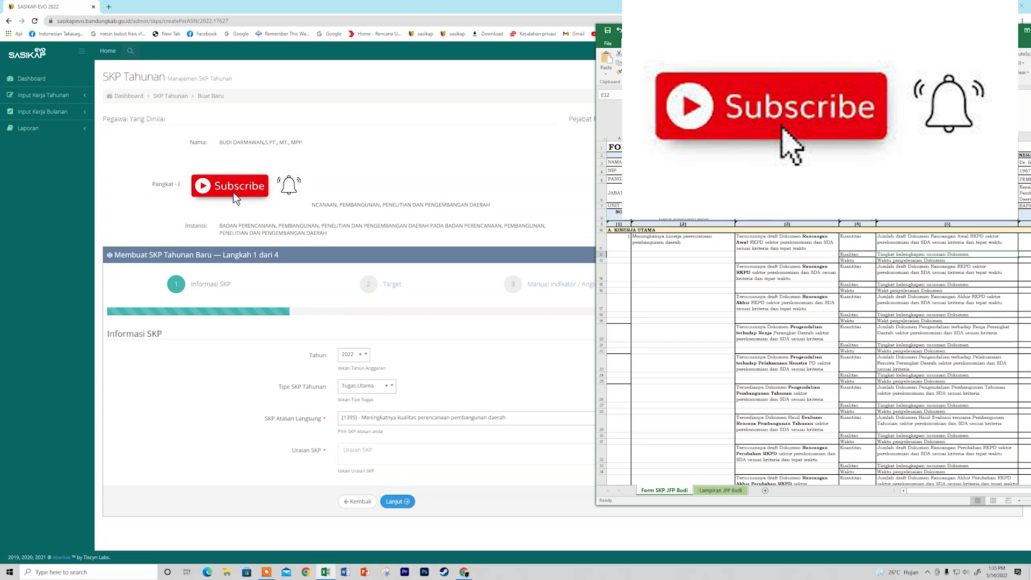
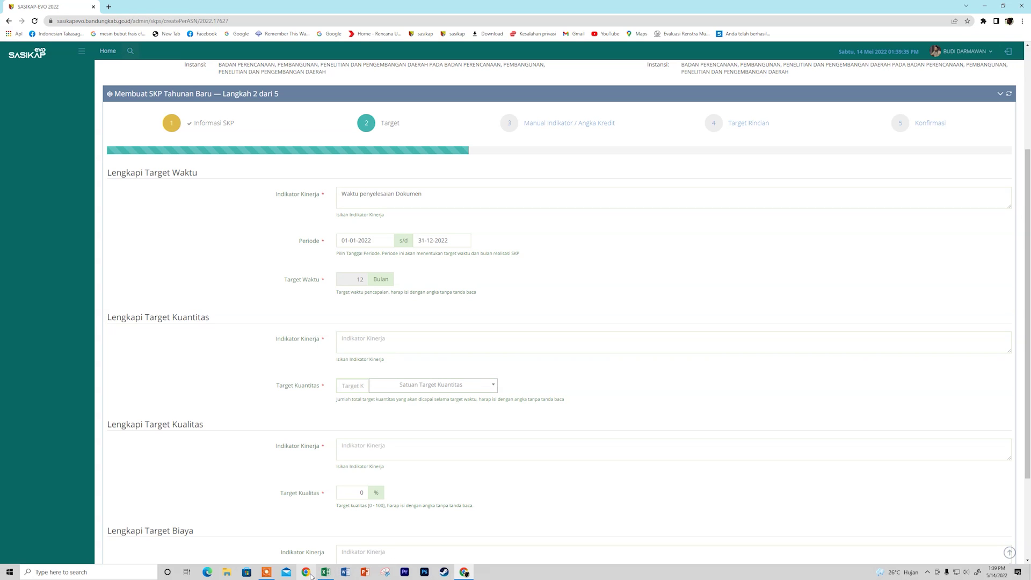
Copy the "Jumlah draft Dokumen Rancangan Awal RKPD" indicator from Excel cell E11 into the Target Kuantitas section's Indikator Kinerja in the browser.
left_click(327, 572)
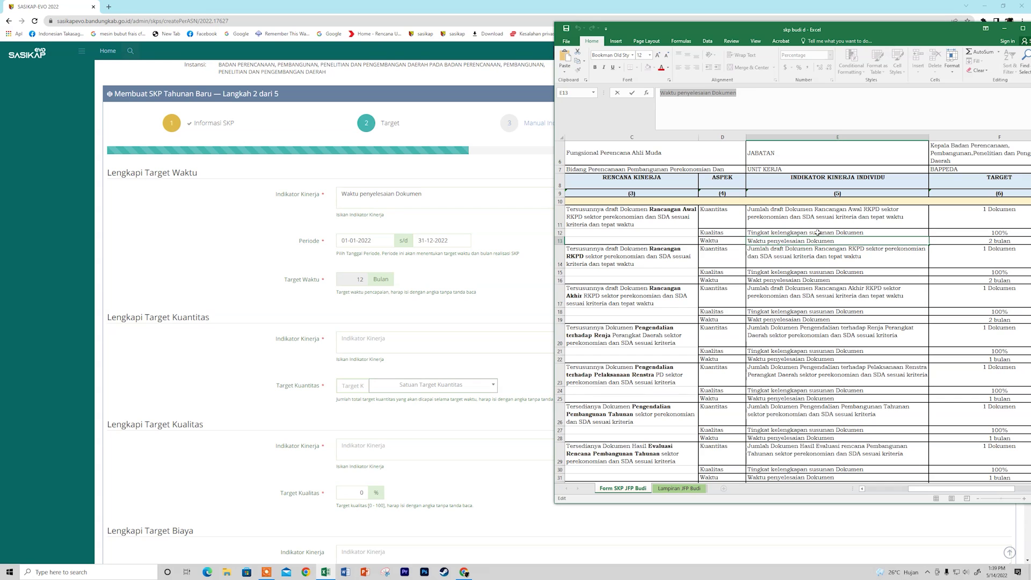
left_click(819, 232)
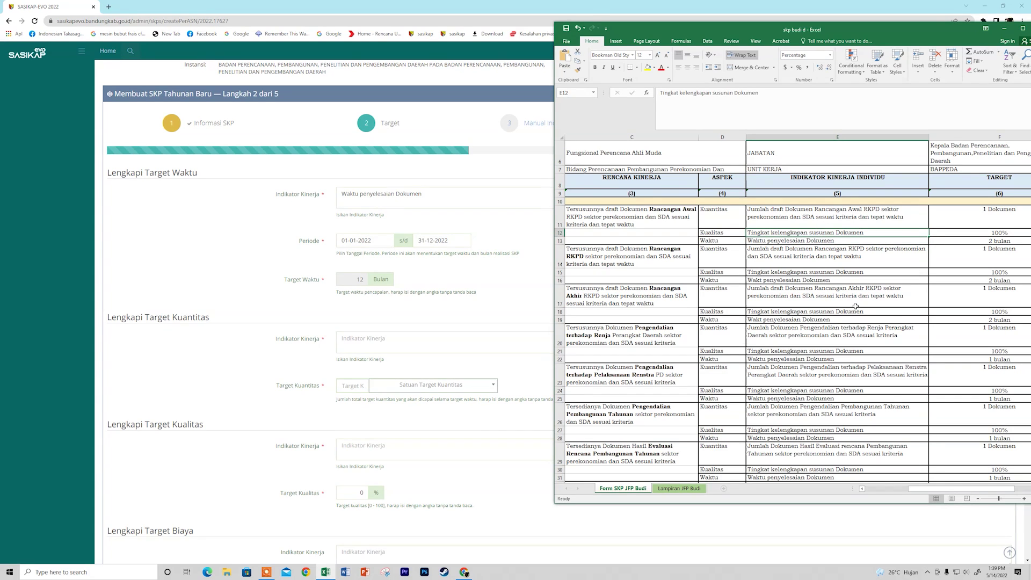
left_click(805, 220)
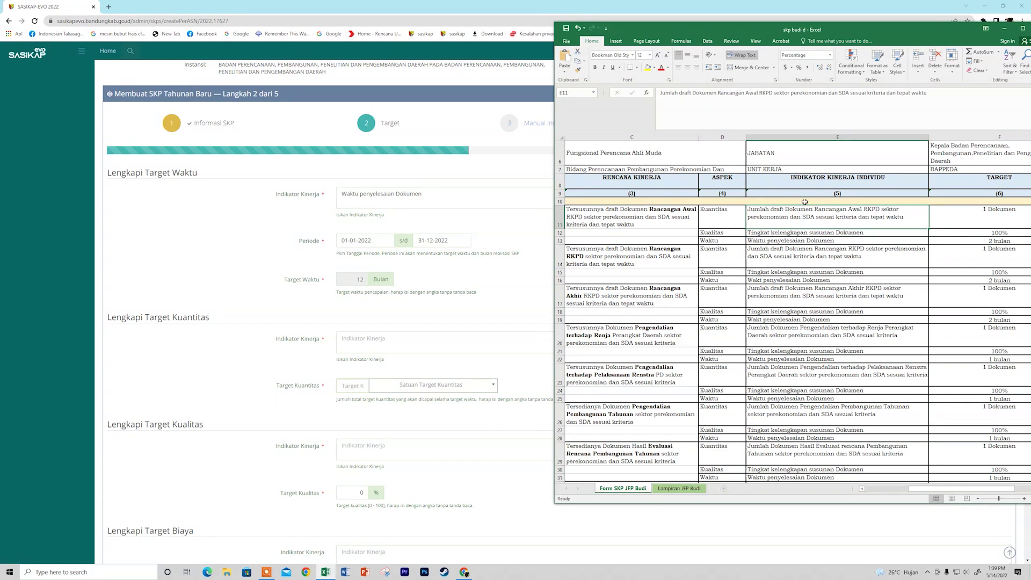
left_click(659, 95)
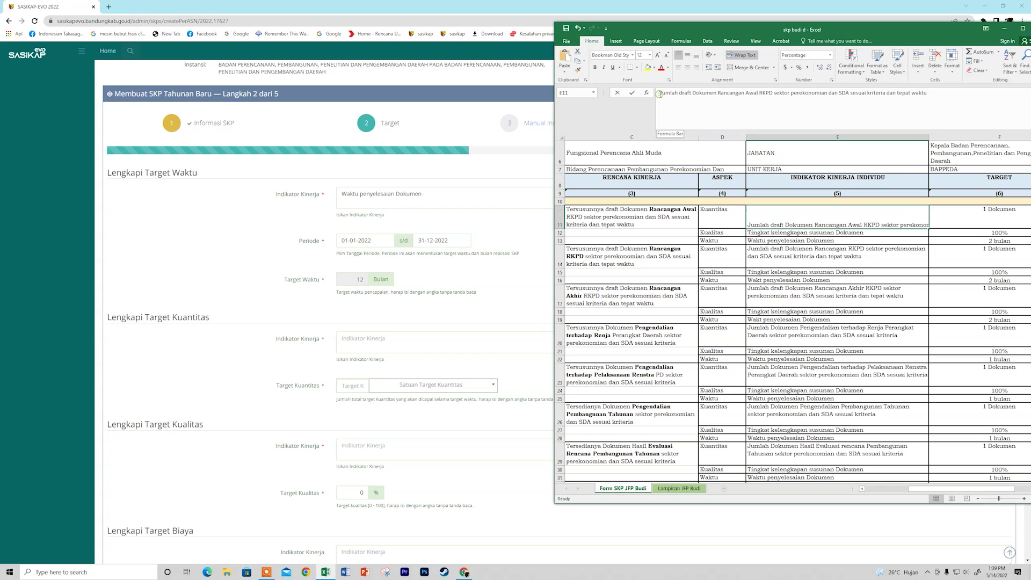
left_click_drag(659, 95, 932, 95)
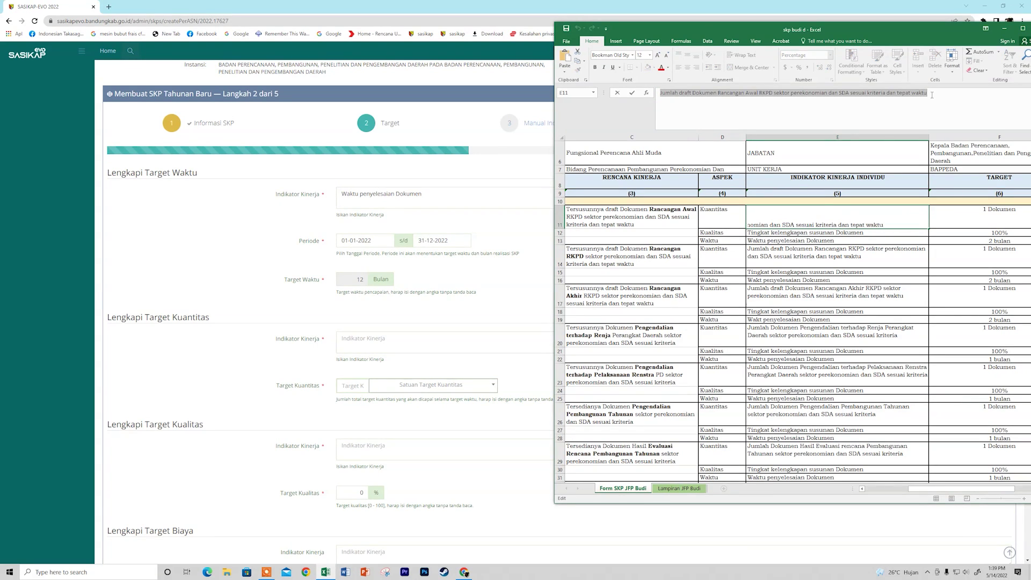
left_click(362, 339)
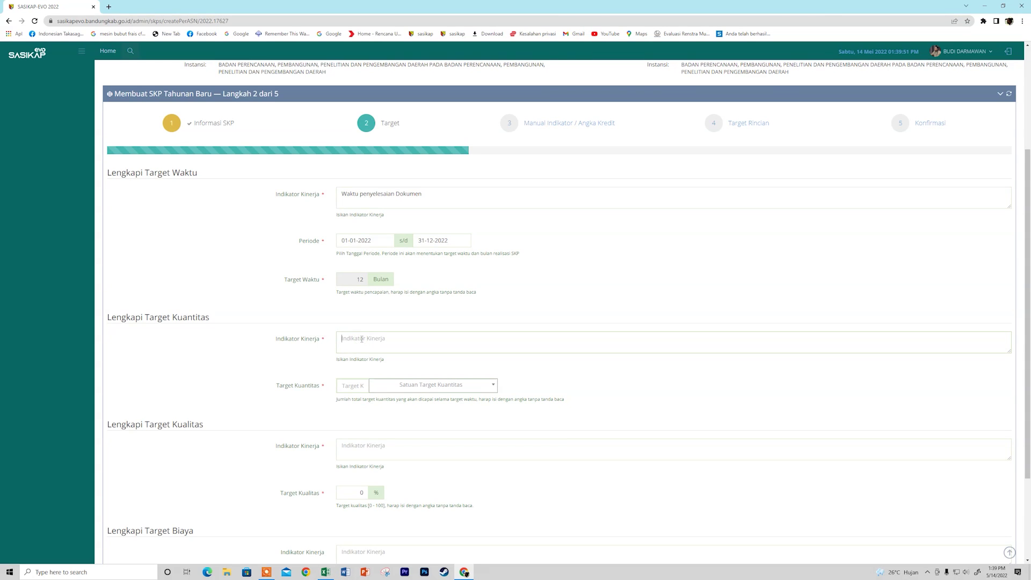
type("Jumlah Draft Dokumen Rancangan Awal RKPD sektor perekonomian dan SDA sesuai kriteria dan tepat waktu")
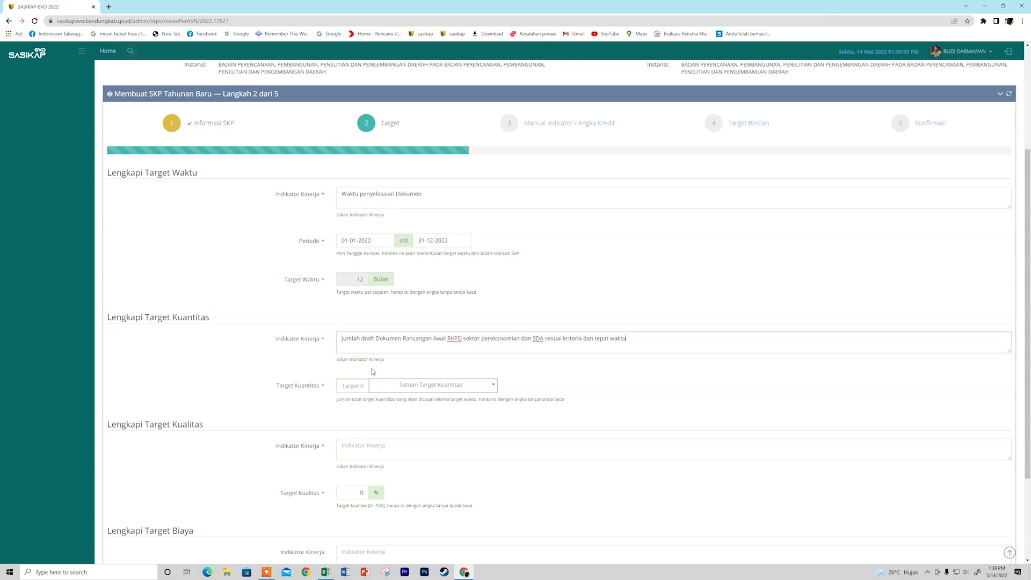
Set Target Kuantitas to 1 with Laporan as its unit.
left_click(390, 386)
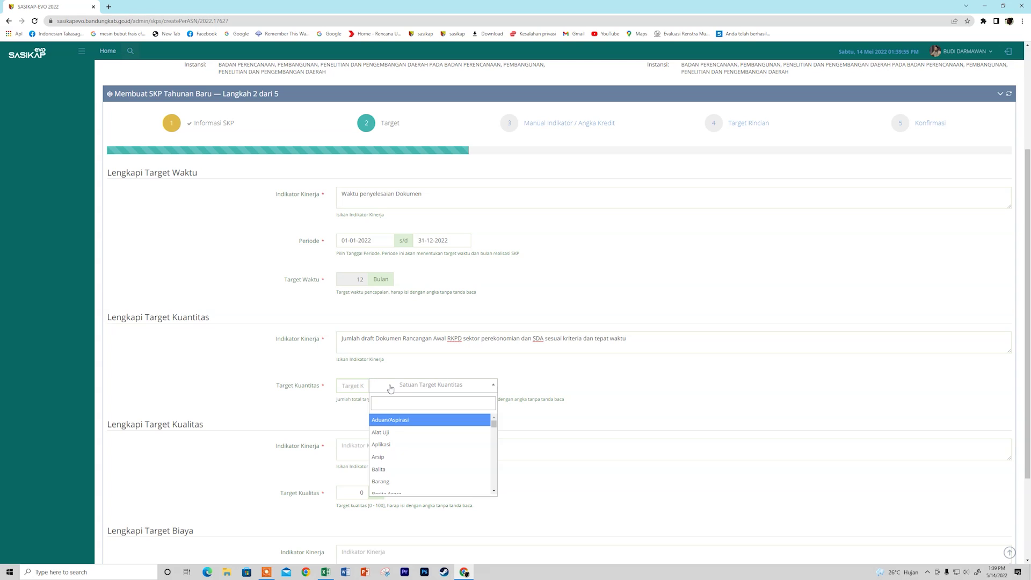
type("lapo")
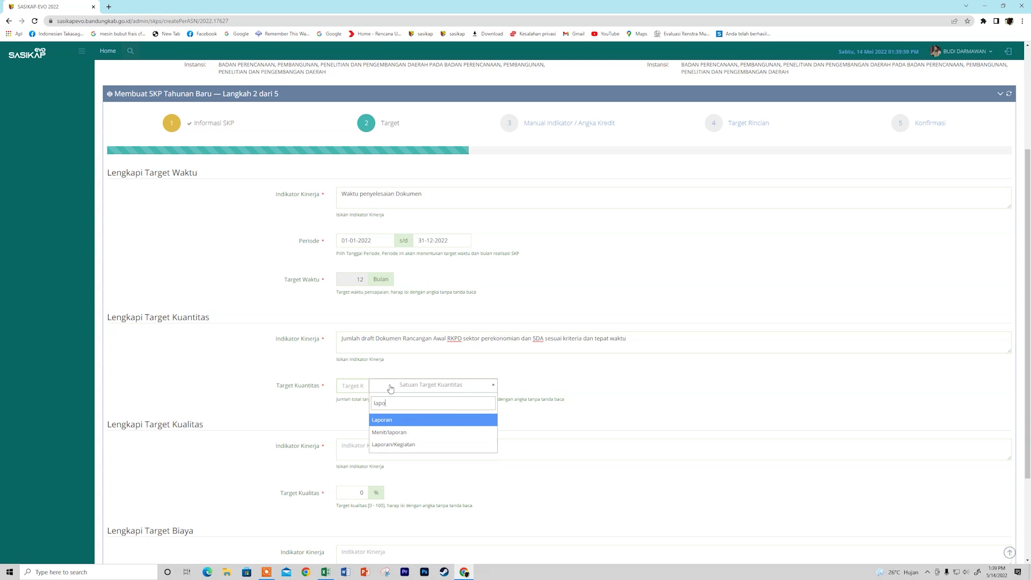
left_click(389, 422)
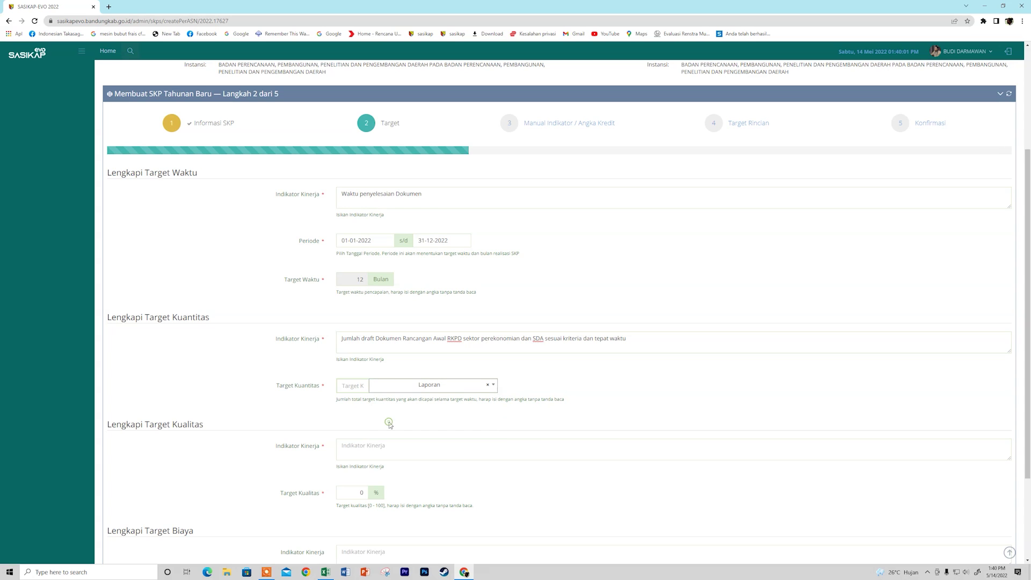
left_click(355, 387)
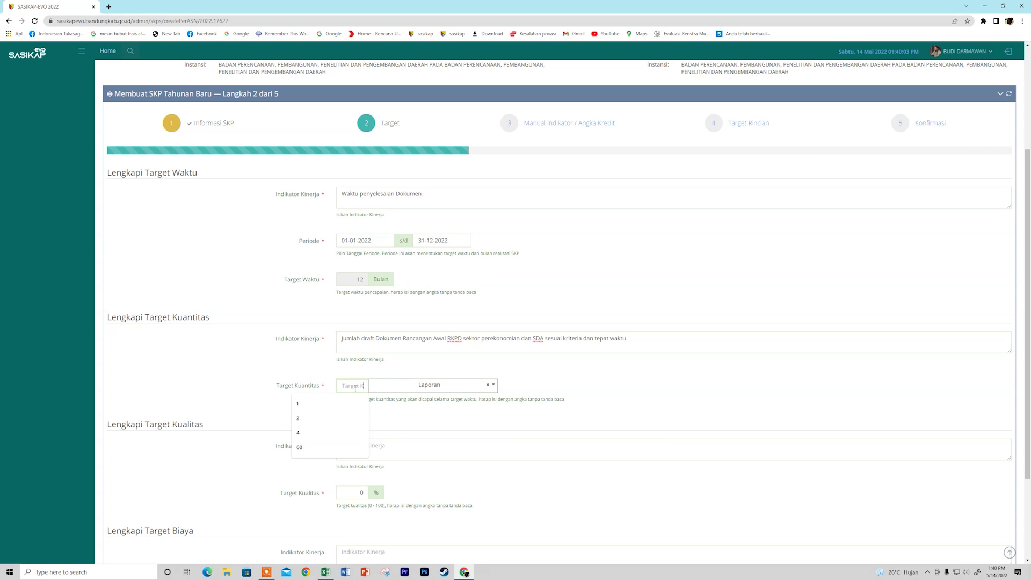
type("1")
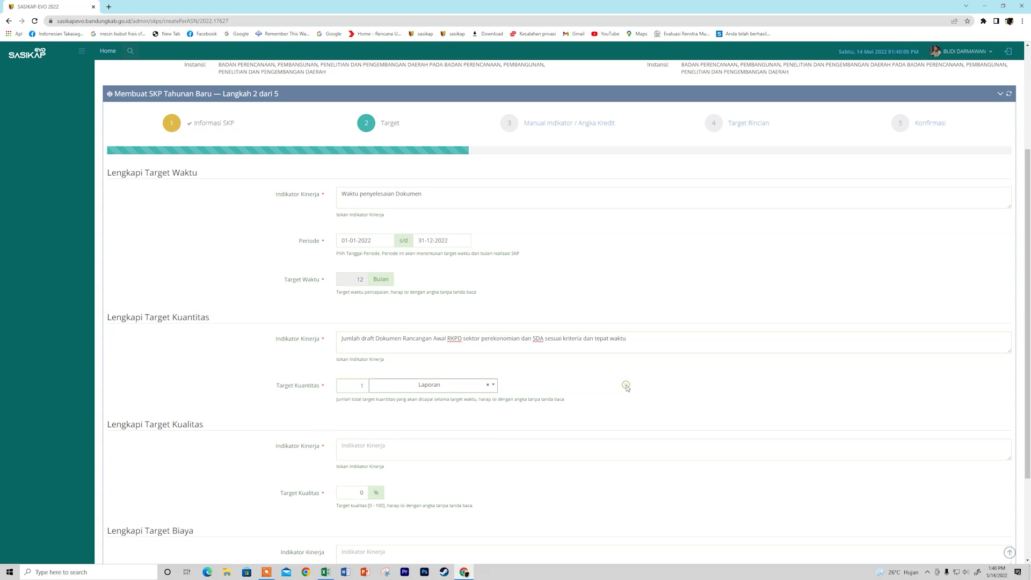
Copy the "Tingkat kelengkapan susunan Dokumen" indicator from Excel cell E12 into the Target Kualitas section's Indikator Kinerja in the browser.
scroll(627, 388, "down", 2)
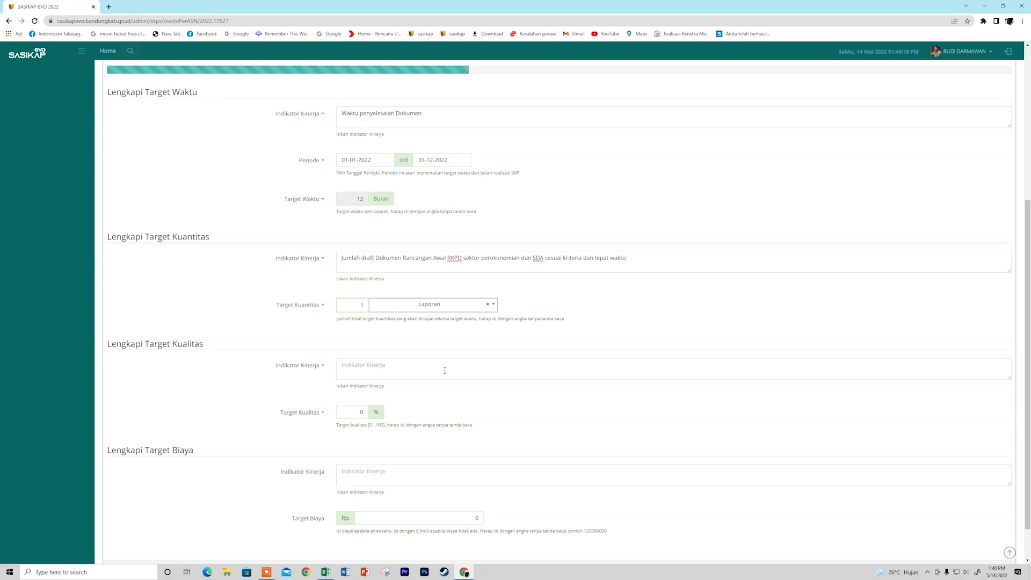
left_click(325, 572)
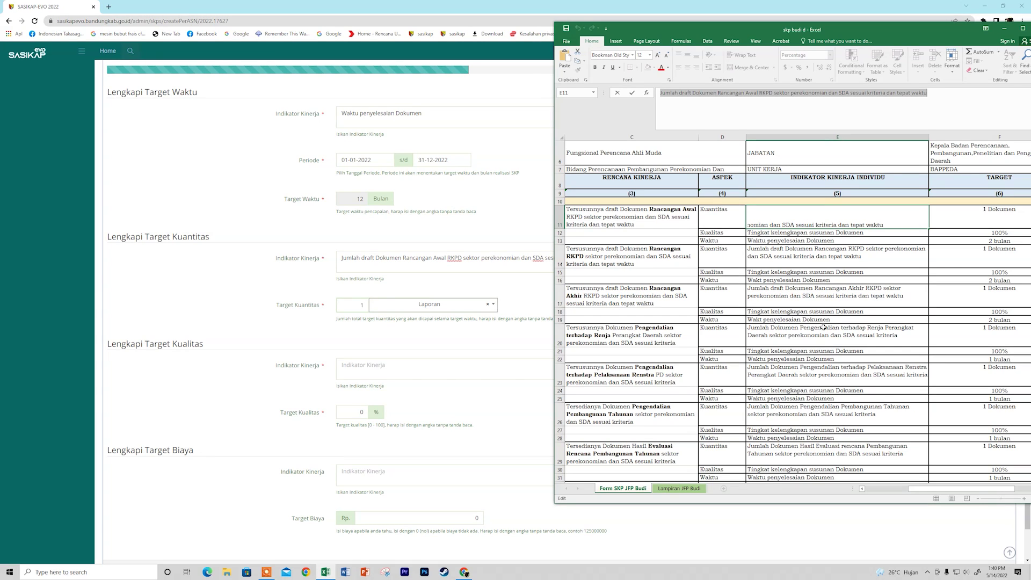
left_click(820, 236)
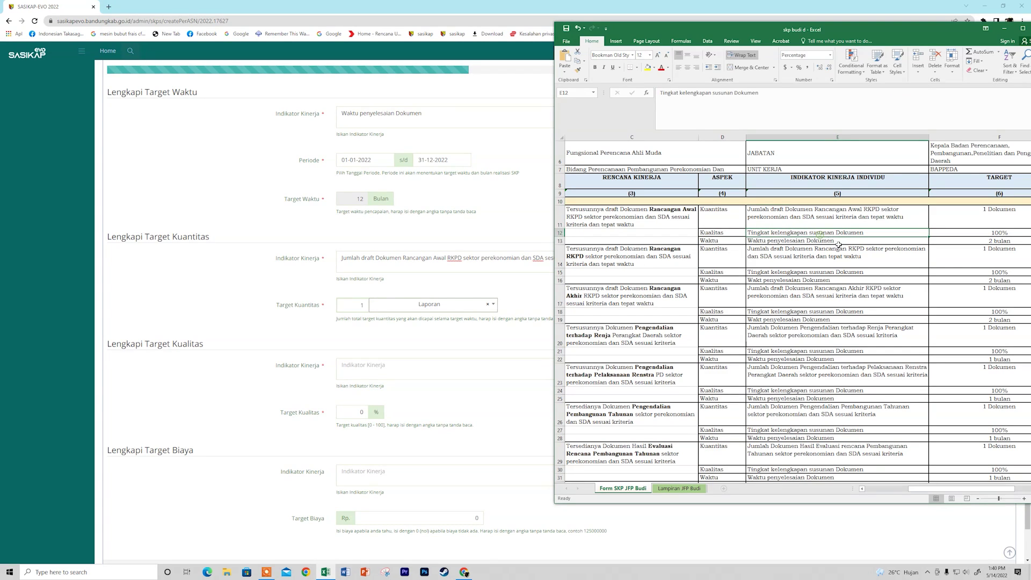
triple_click(768, 93)
key("ctrl+c")
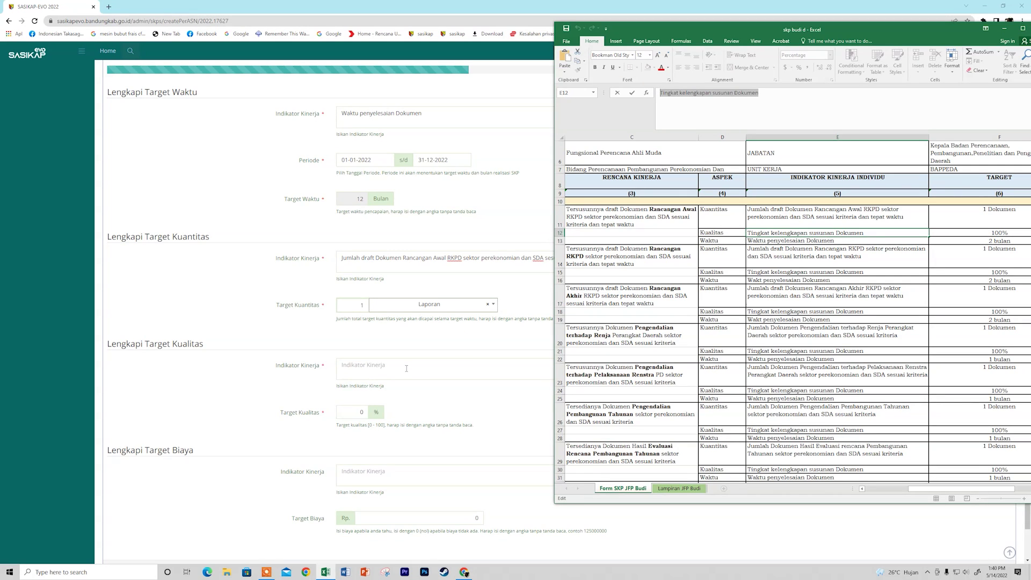
left_click(370, 371)
key("ctrl+v")
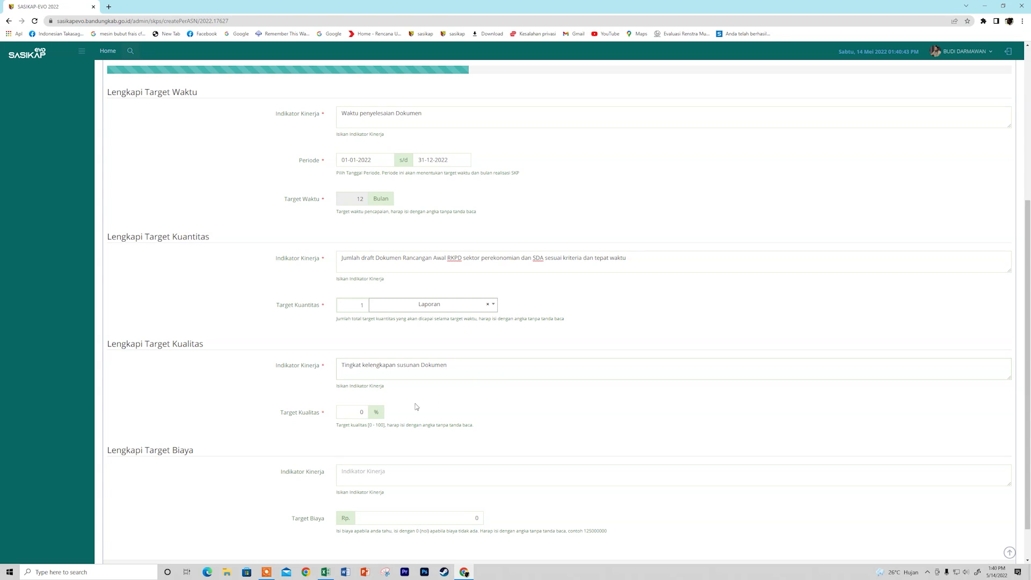
Set Target Kualitas to 100% and, leaving Target Biaya unfilled, continue to the Manual Indikator / Angka Kredit stage.
left_click(364, 412)
type("100")
scroll(612, 412, "down", 1)
left_click(459, 434)
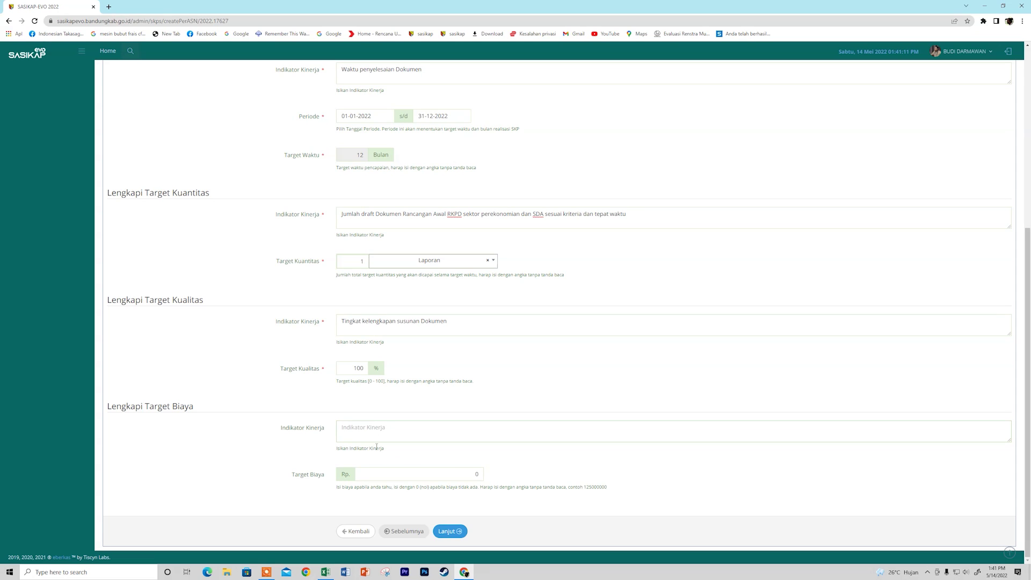
left_click(457, 531)
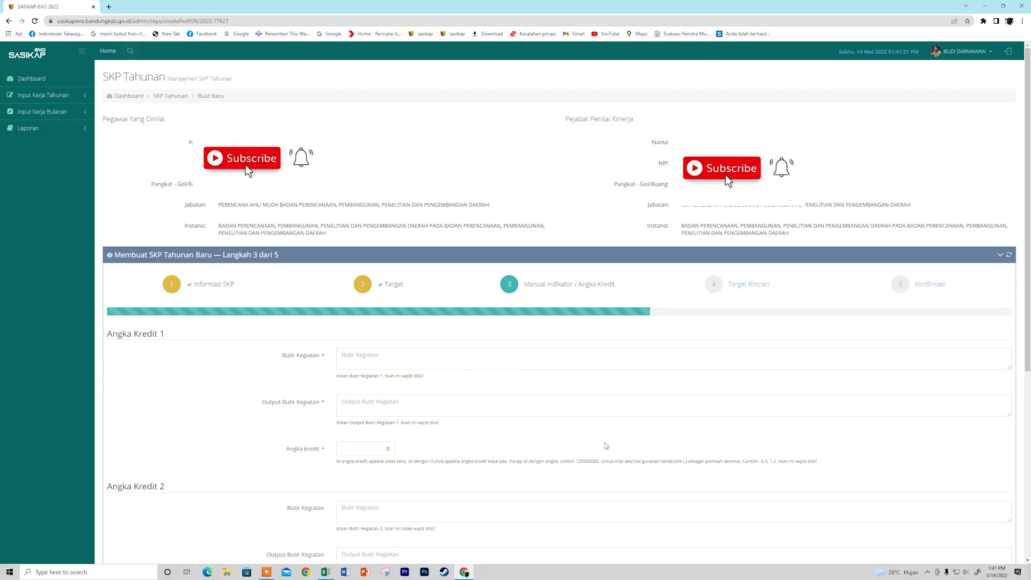
Switch to the SKP workbook in Excel and show its Lampiran sheet from the first column.
scroll(510, 391, "down", 3)
scroll(509, 391, "down", 2)
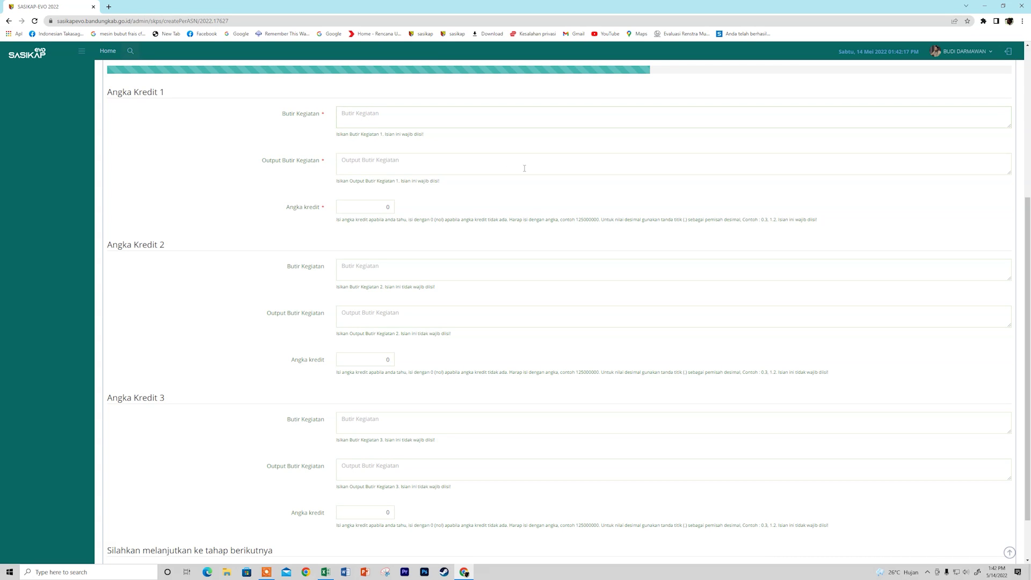
left_click(325, 571)
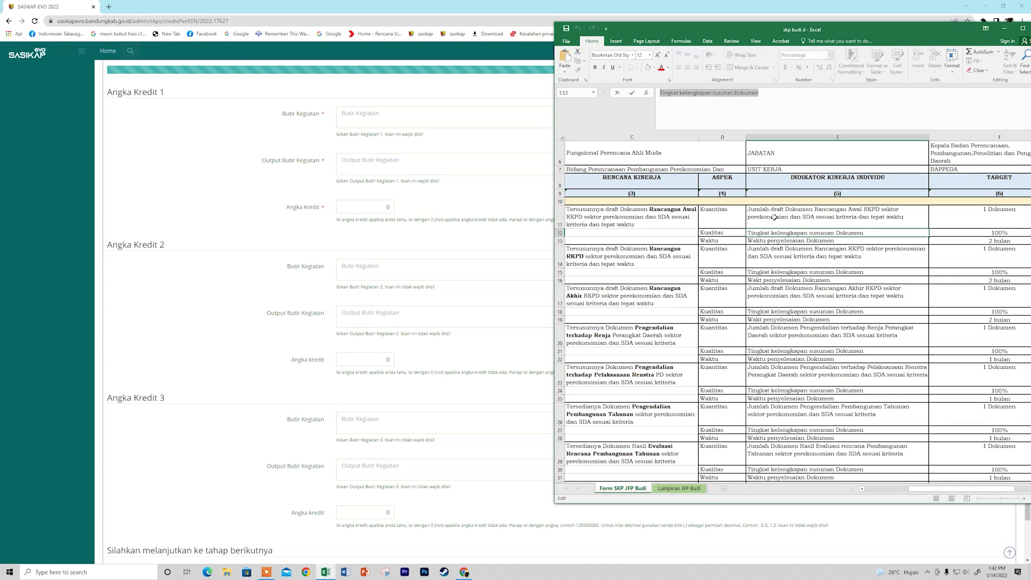
left_click(666, 221)
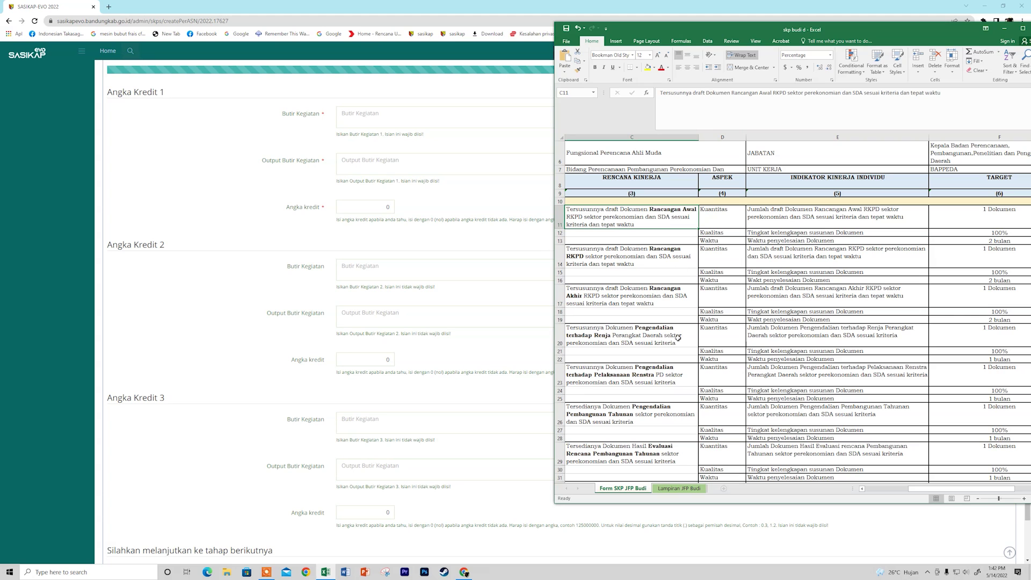
left_click(677, 488)
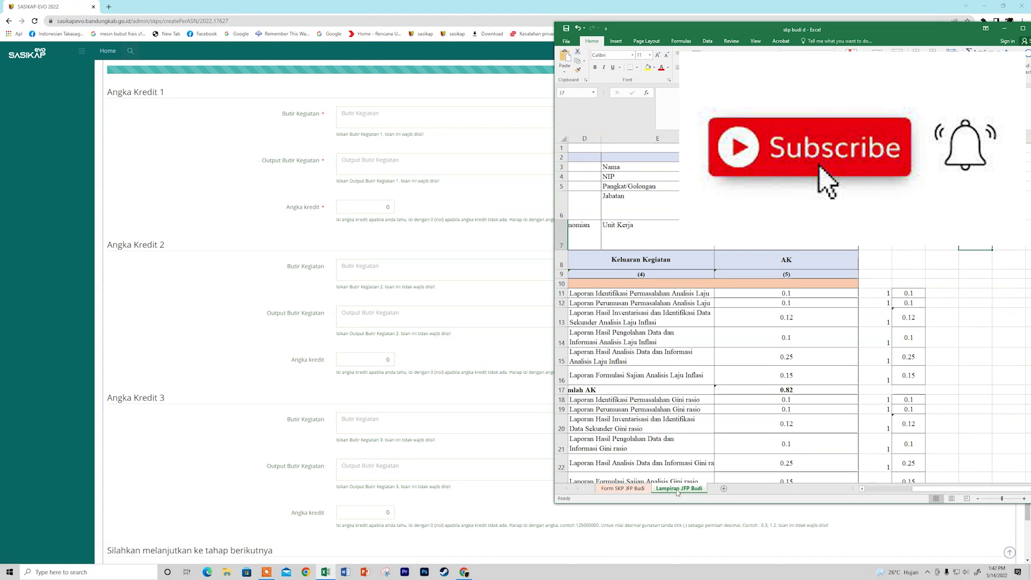
left_click(894, 489)
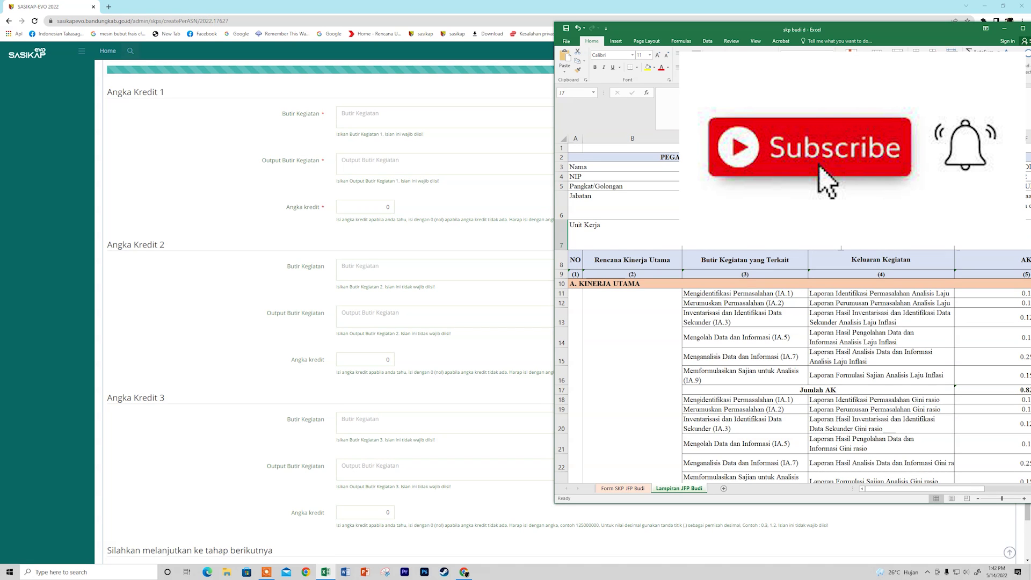
Examine the Butir Kegiatan items in C11:C16 for the first Rencana Kinerja Utama against the form's Angka Kredit sections.
scroll(793, 322, "down", 2)
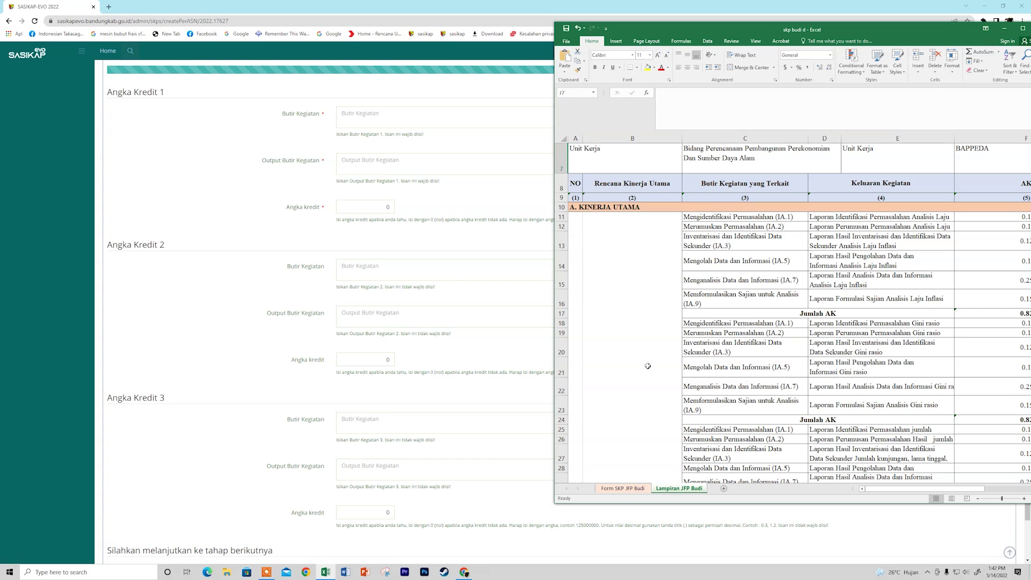
left_click(636, 403)
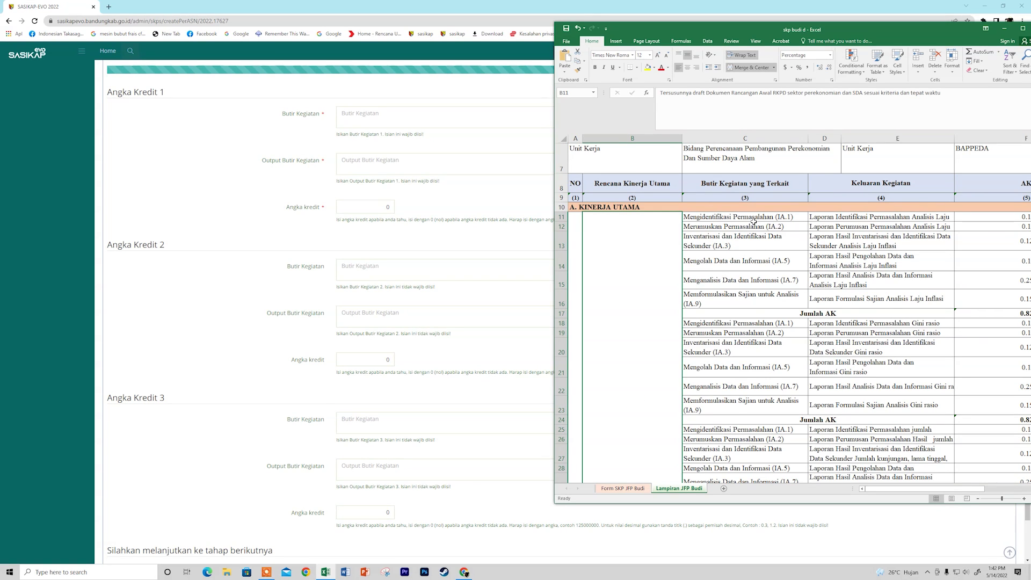
left_click_drag(752, 218, 755, 304)
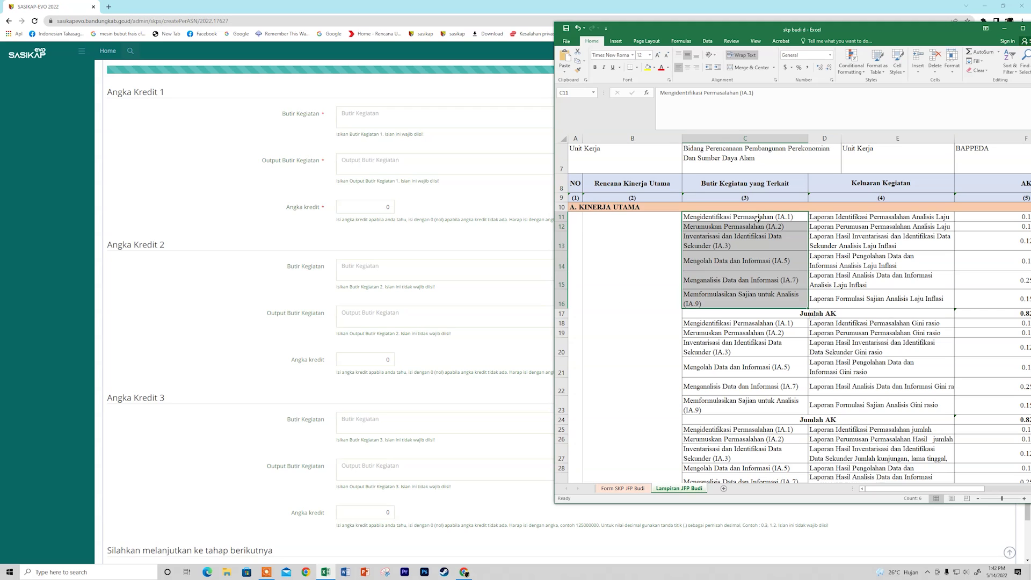
left_click(757, 217)
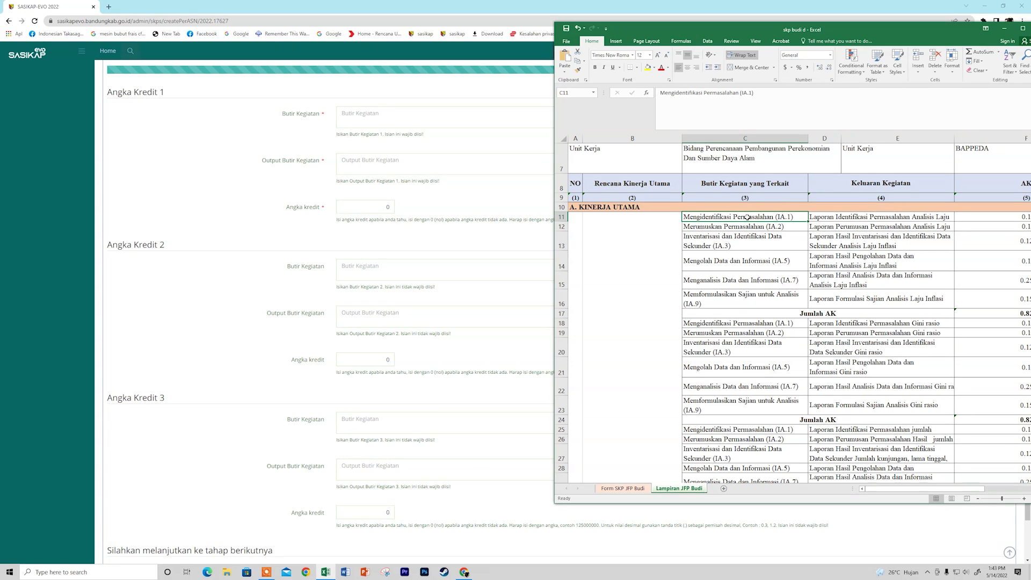
left_click_drag(746, 218, 746, 296)
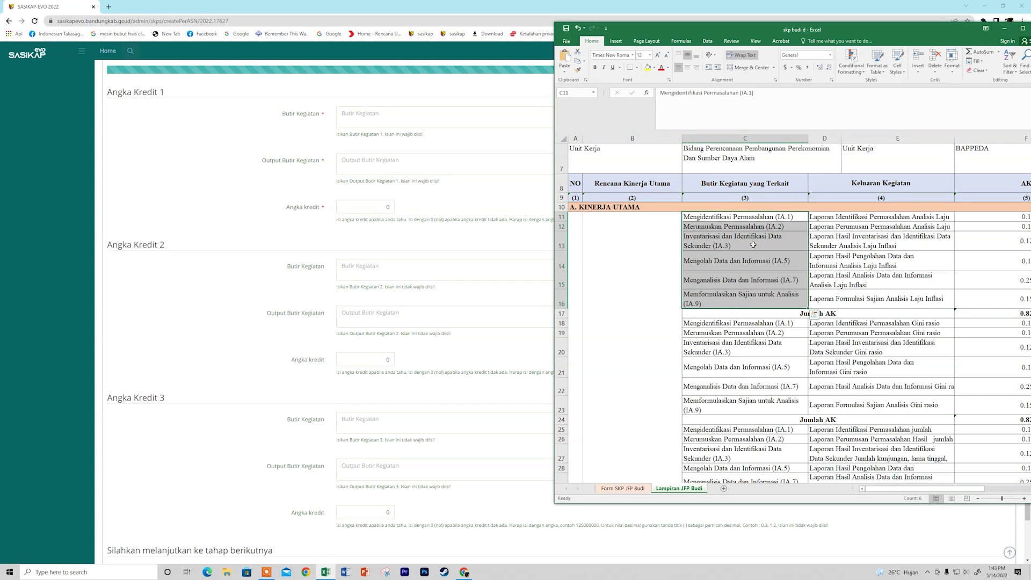
left_click(756, 217)
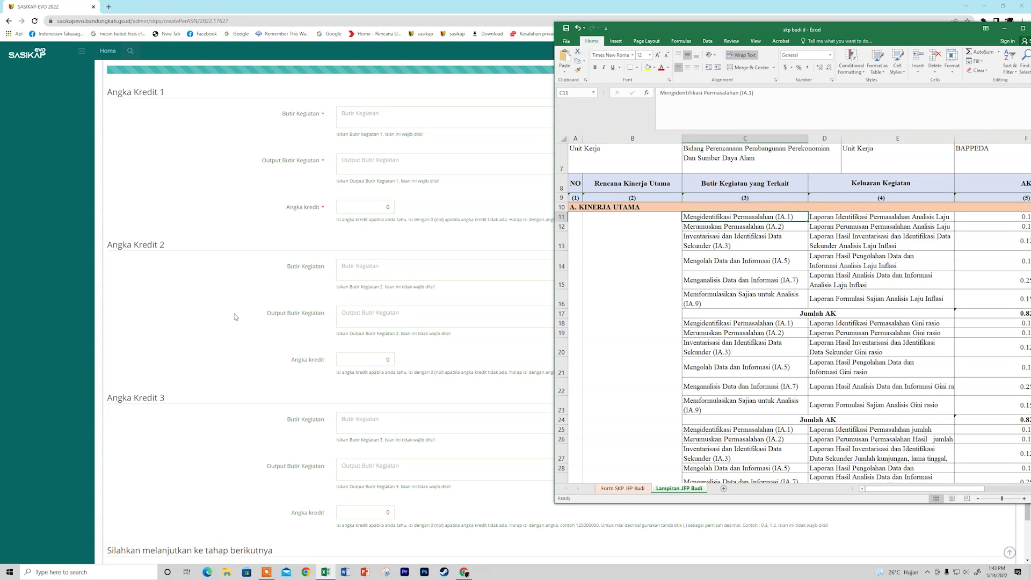
scroll(218, 244, "down", 1)
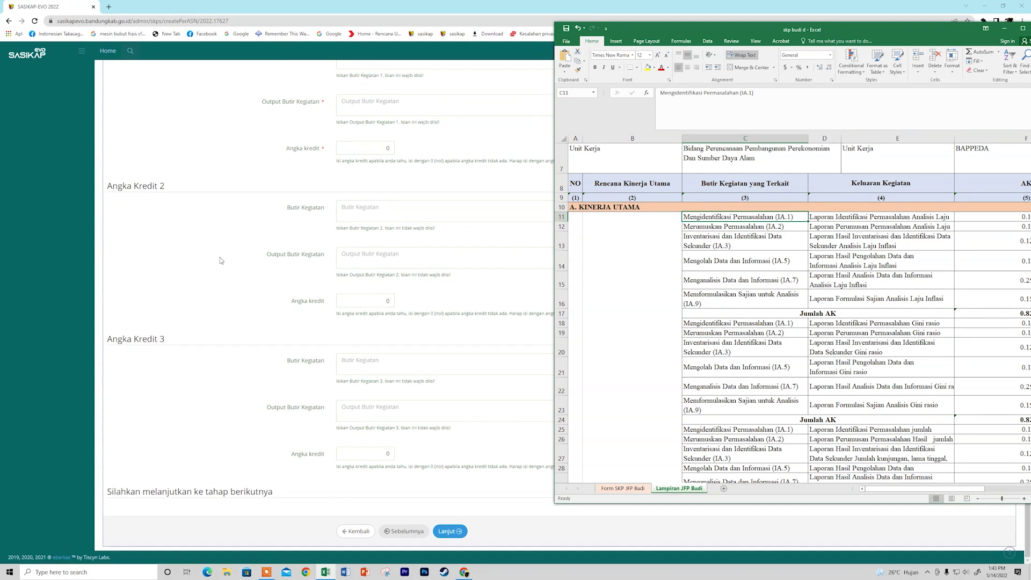
scroll(220, 257, "up", 2)
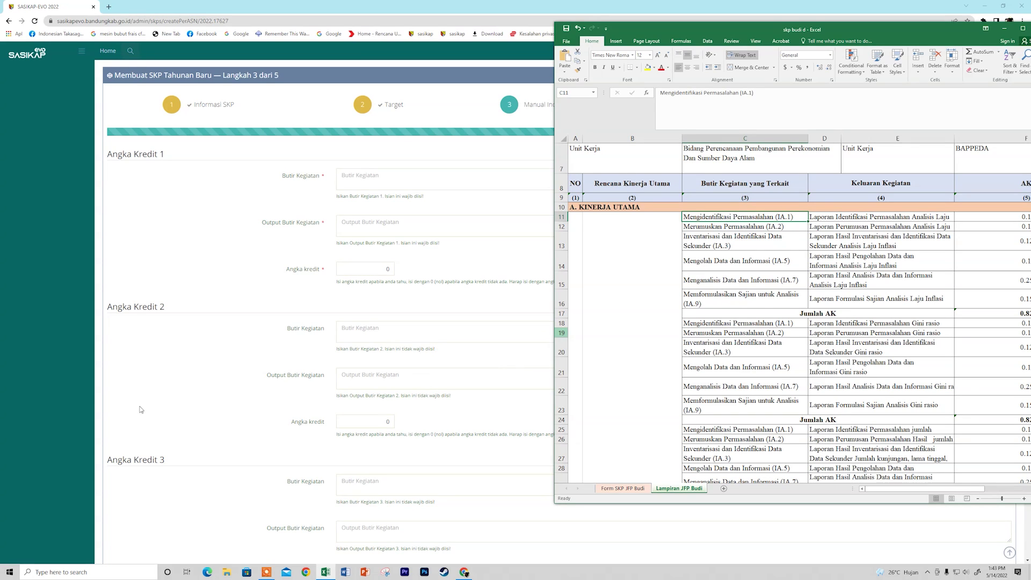
Copy "Mengidentifikasi Permasalahan" without its code from Excel cell C11 into Butir Kegiatan of Angka Kredit 1 in the browser.
double_click(773, 217)
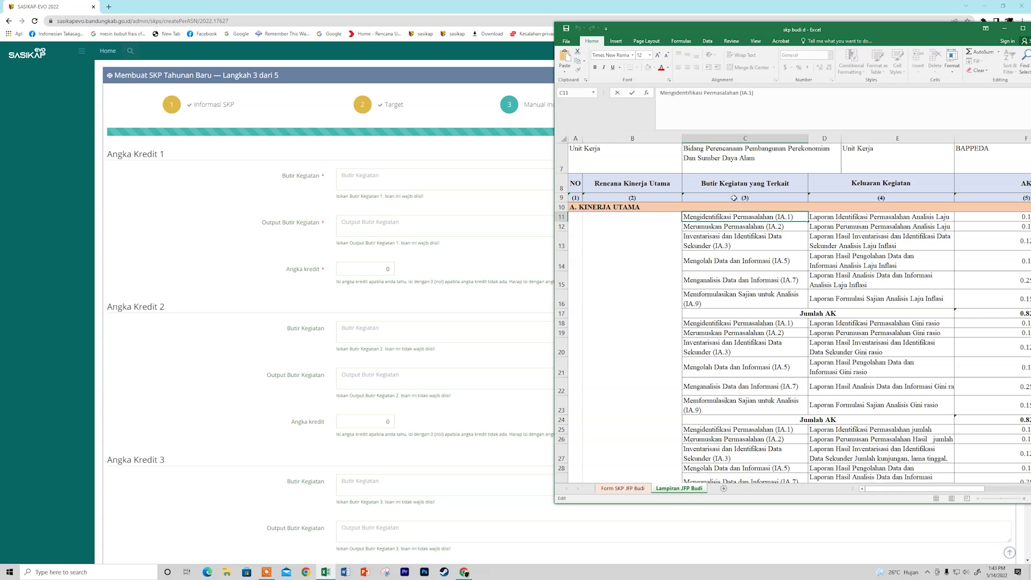
left_click(710, 184)
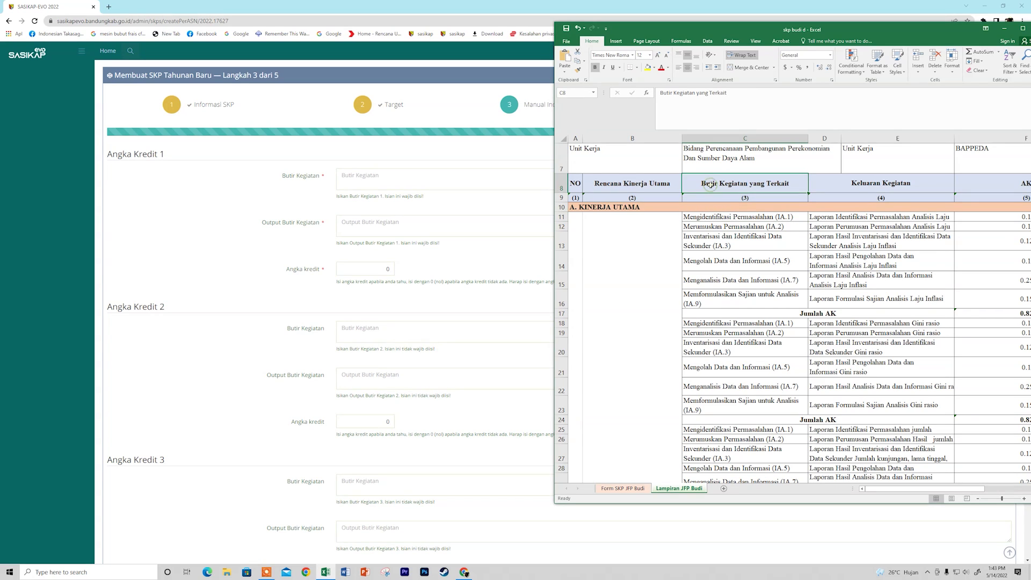
double_click(773, 217)
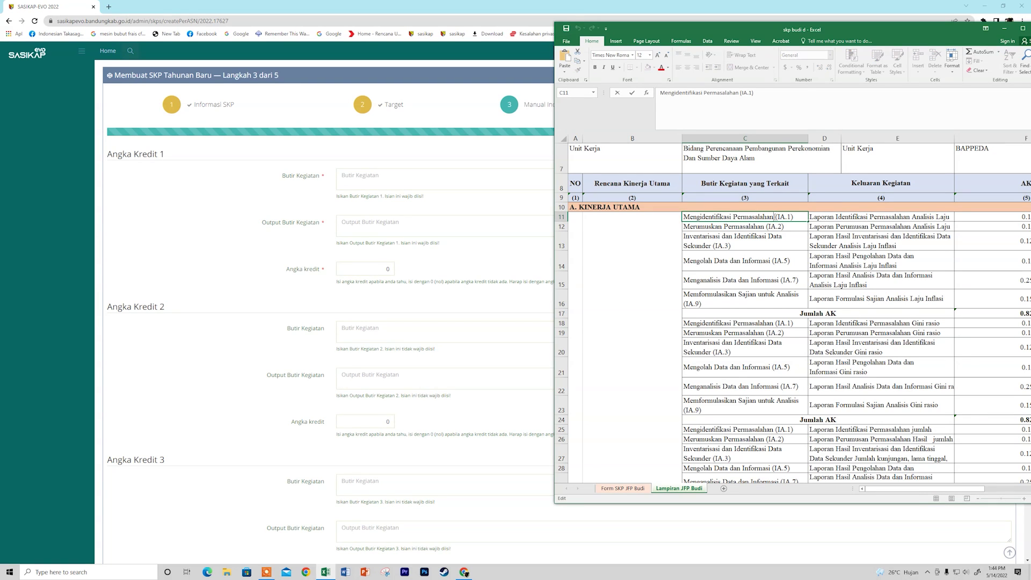
left_click_drag(773, 217, 599, 213)
key("ctrl+c")
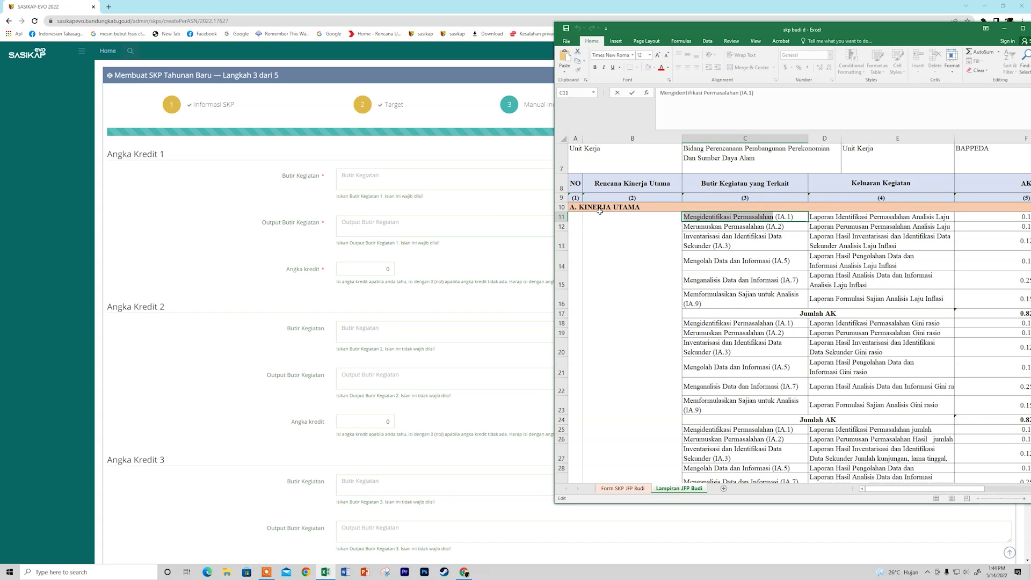
left_click(352, 177)
key("ctrl+v")
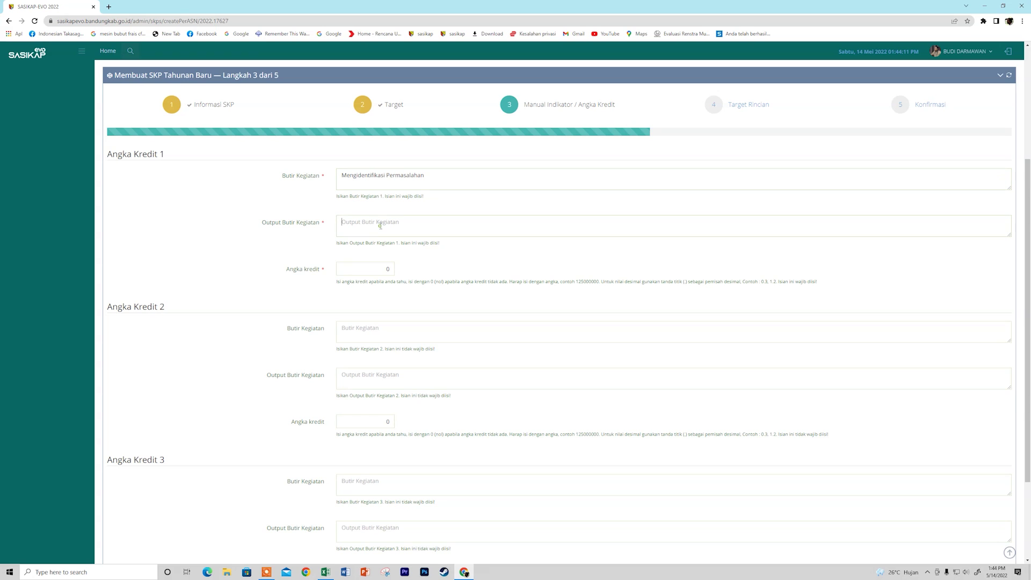
Copy "Laporan Identifikasi Permasalahan Analisis Laju Inflasi" from Excel cell D11 into Output Butir Kegiatan of Angka Kredit 1 in the browser.
left_click(325, 572)
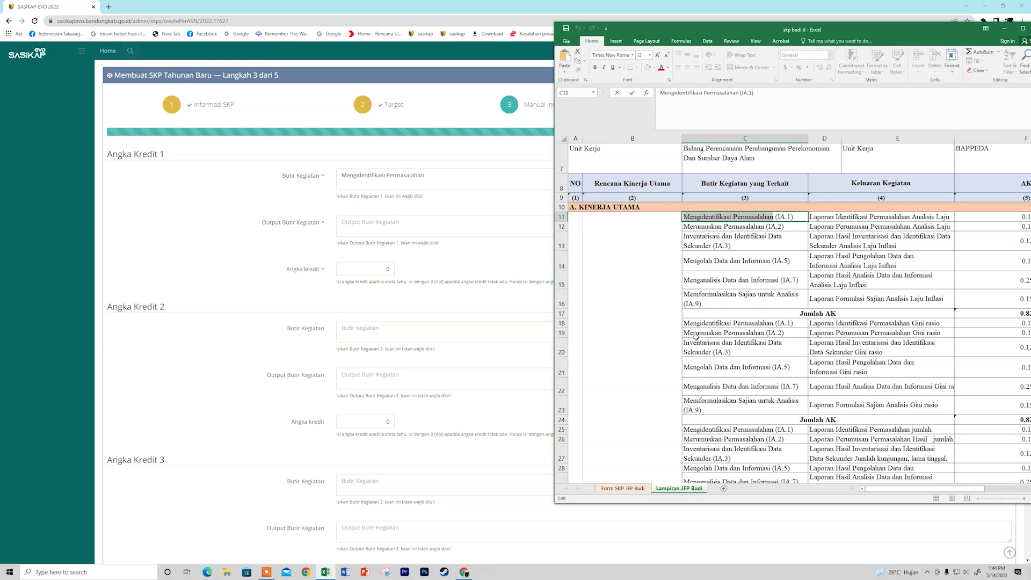
left_click(839, 217)
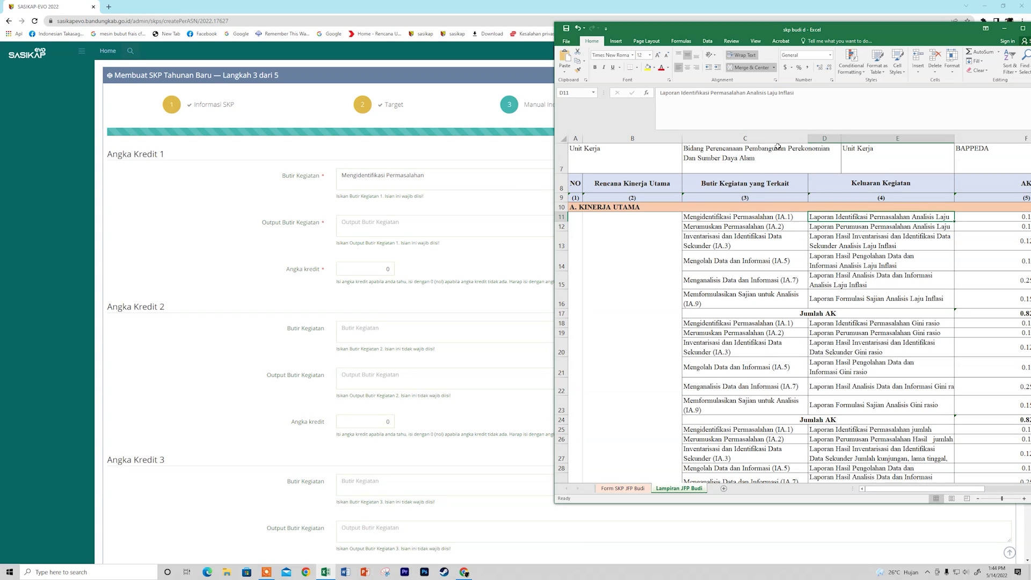
left_click_drag(665, 96, 799, 93)
key("ctrl+c")
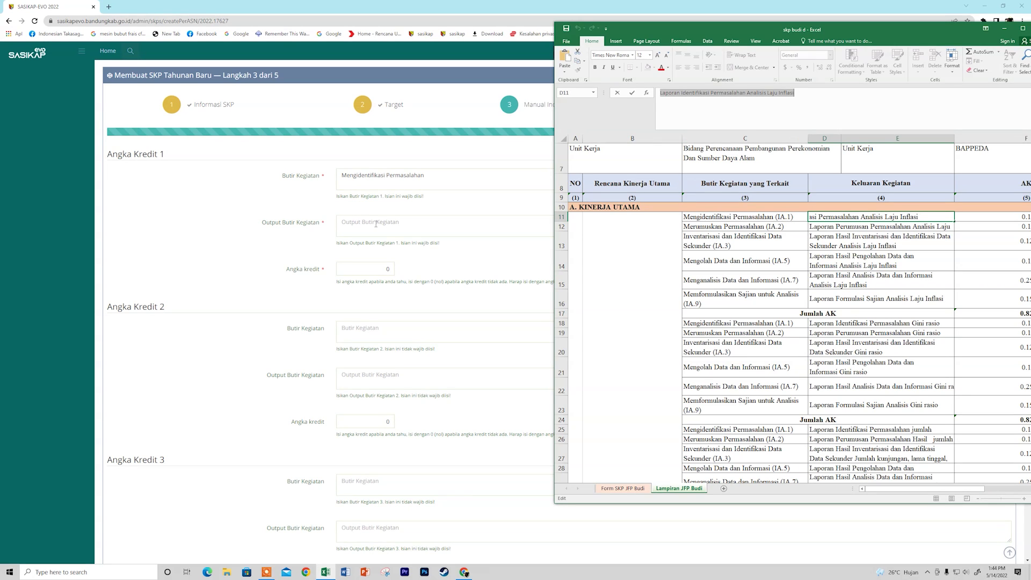
left_click(376, 224)
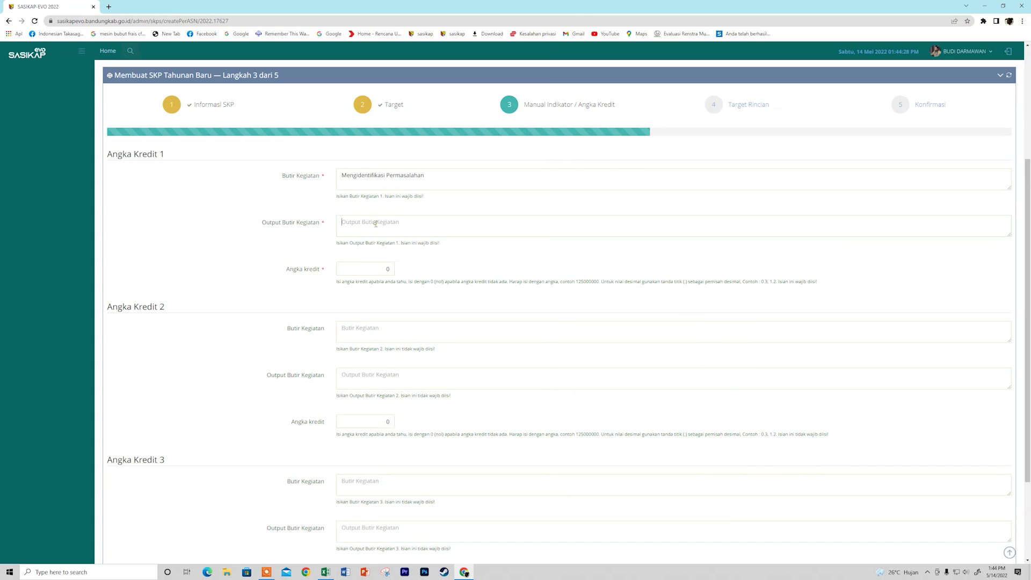
key("ctrl+v")
Look up the first activity's AK in Excel cell F11 and set Angka kredit of Angka Kredit 1 to 0.1 in the browser.
left_click(382, 268)
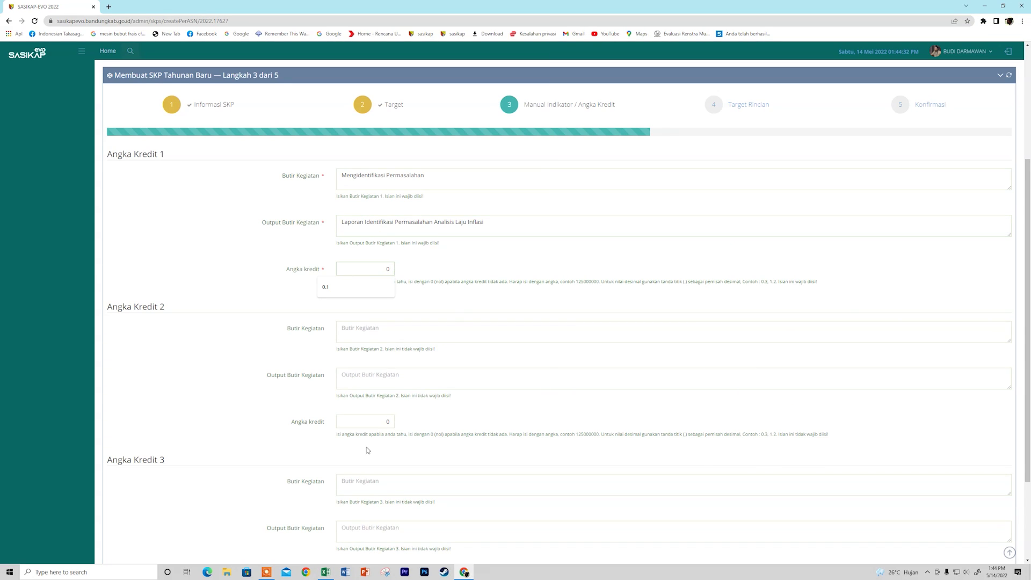
left_click(325, 572)
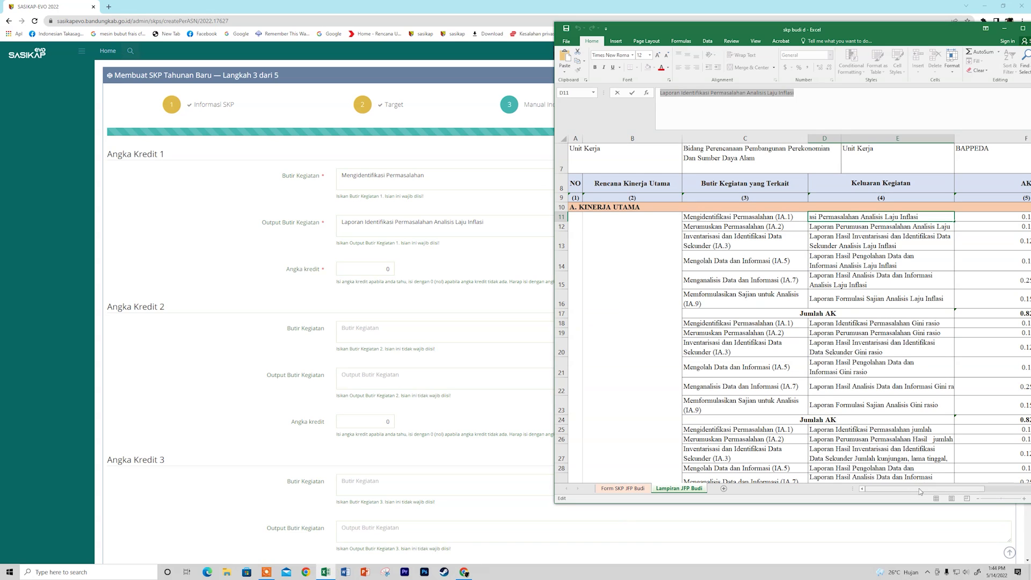
left_click_drag(945, 490, 978, 489)
left_click(940, 217)
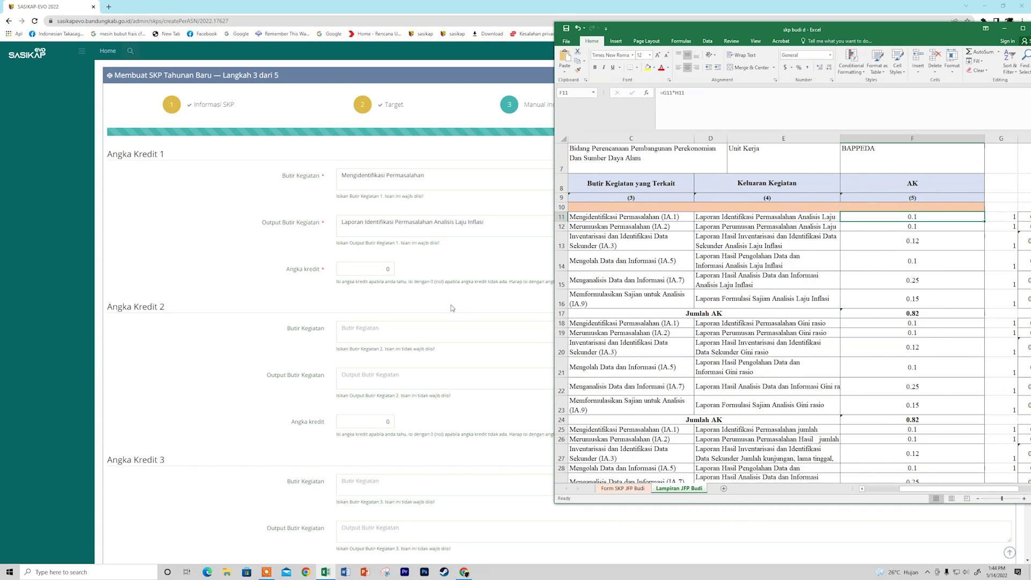
left_click(388, 269)
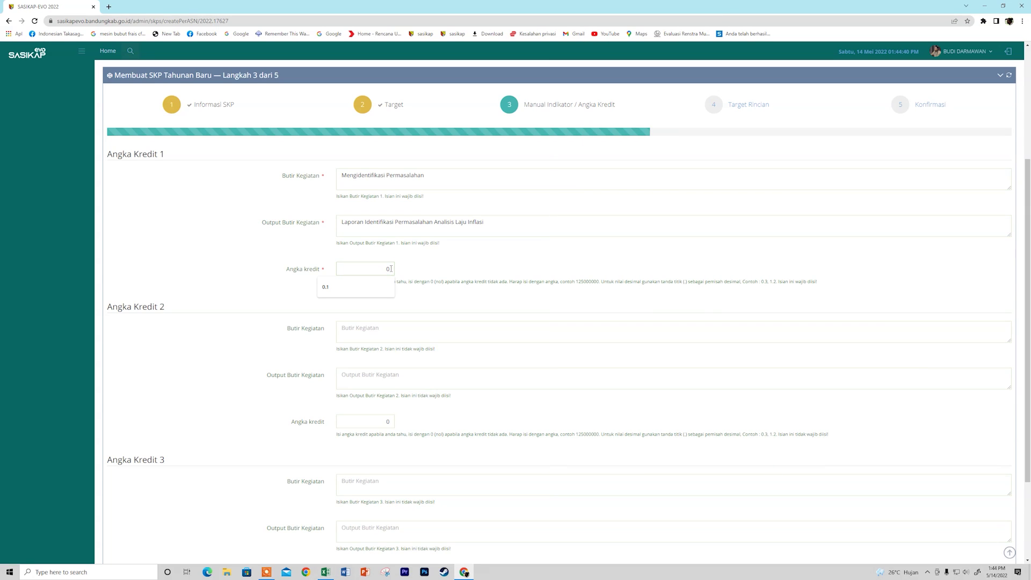
type(".1")
Copy "Merumuskan Permasalahan" without its code from Excel cell C12 into Butir Kegiatan of Angka Kredit 2 in the browser.
mouse_move(330, 575)
left_click(326, 572)
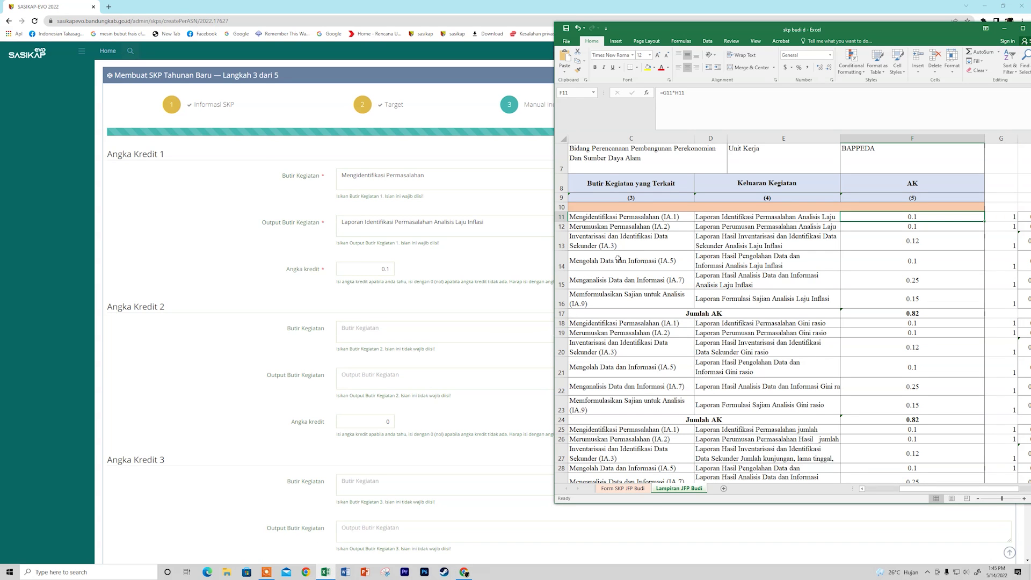
left_click(637, 226)
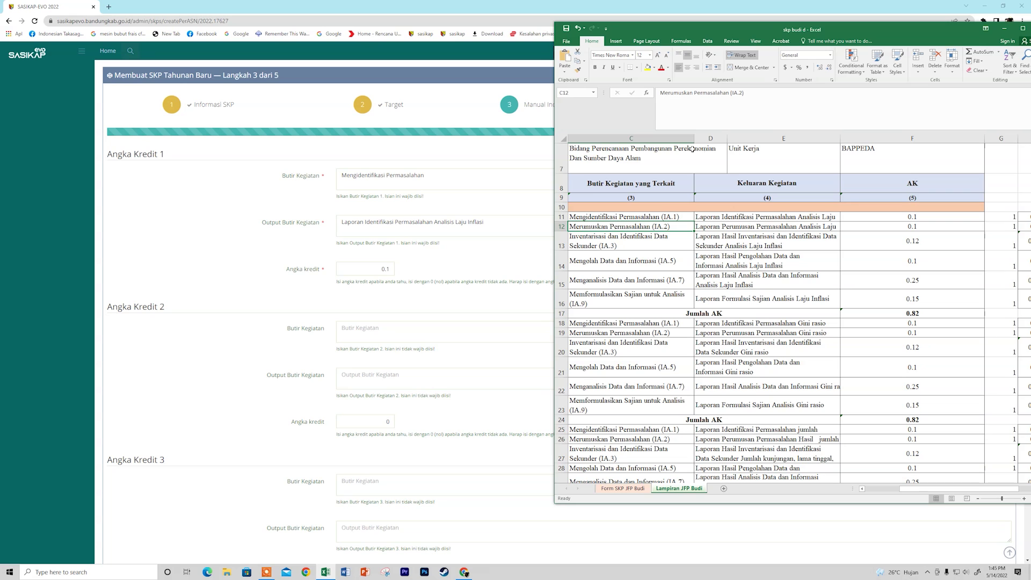
left_click(862, 489)
left_click_drag(728, 94, 661, 93)
key("ctrl+c")
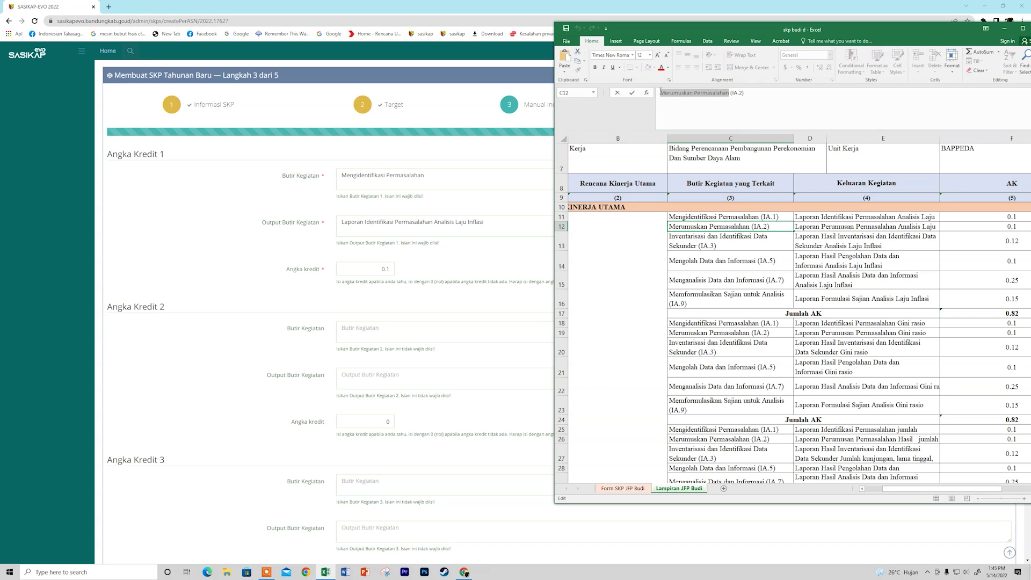
left_click(379, 328)
key("ctrl+v")
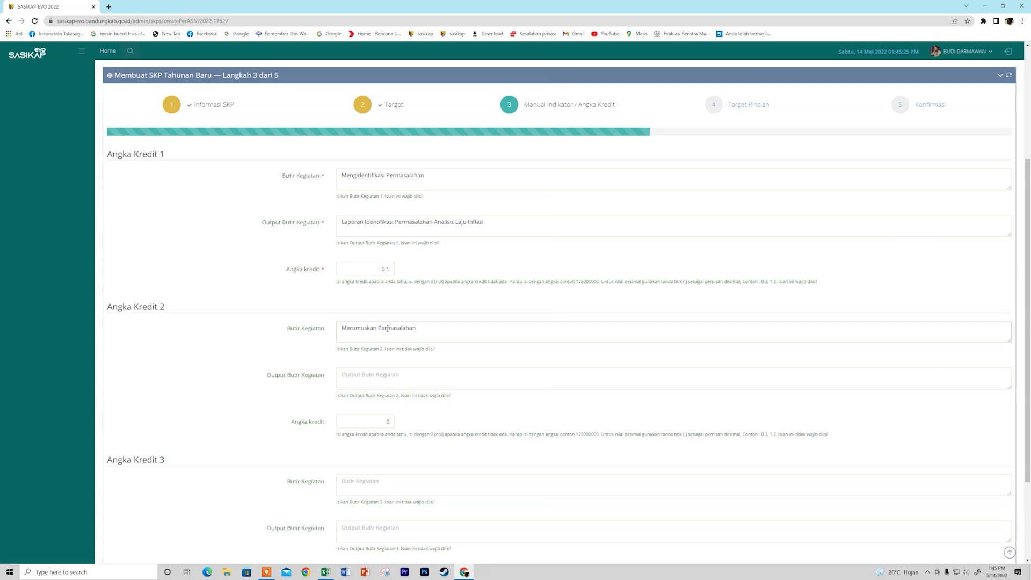
Copy "Laporan Perumusan Permasalahan Analisis Laju Inflasi" from Excel cell D12 into Output Butir Kegiatan of Angka Kredit 2 and set its Angka kredit to 0.1.
left_click(325, 573)
left_click(827, 227)
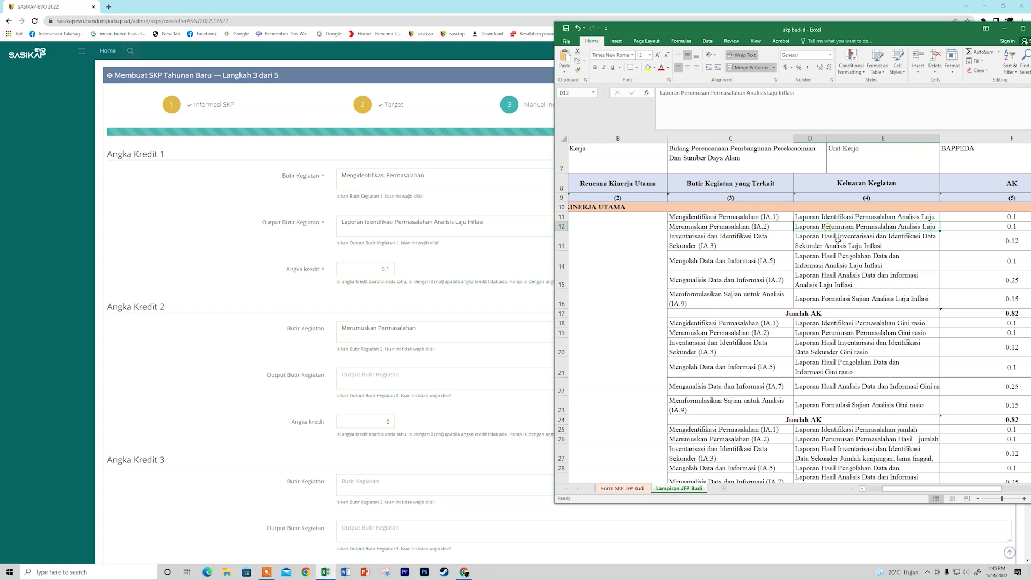
left_click_drag(660, 93, 800, 94)
key("ctrl+c")
key("Escape")
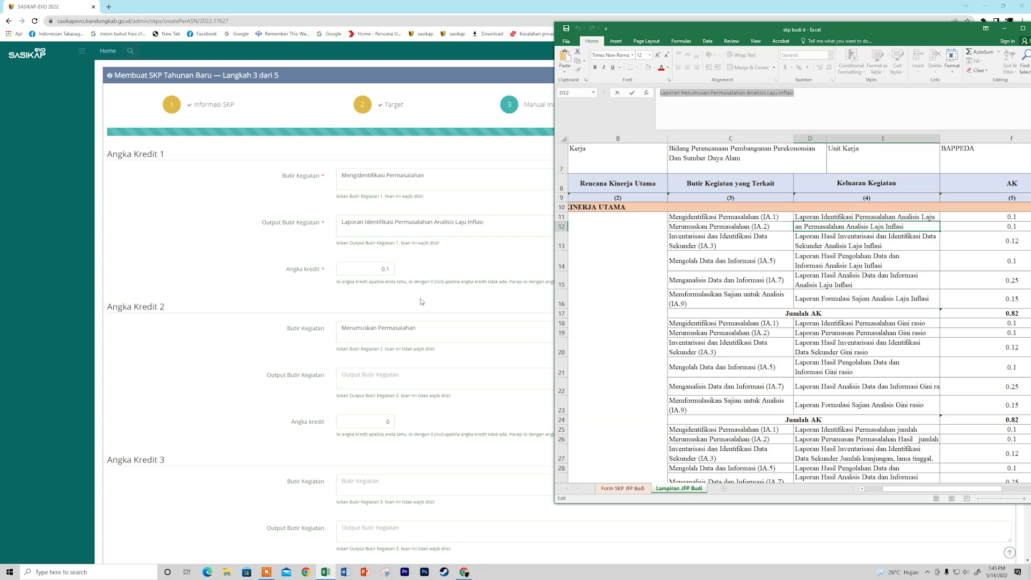
left_click(429, 377)
key("ctrl+v")
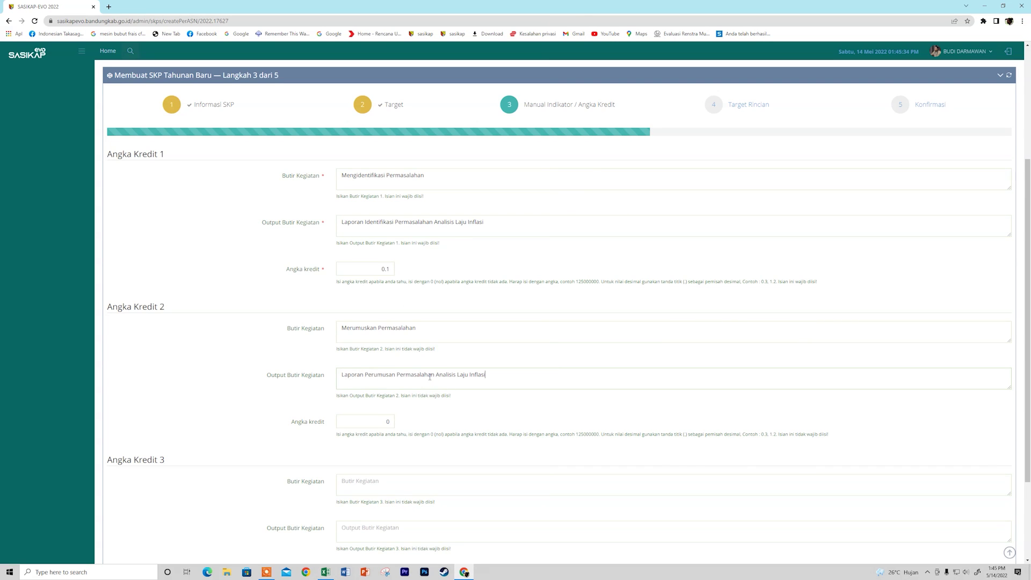
left_click(391, 423)
Copy "Inventarisasi dan Identifikasi Data Sekunder" without its code from Excel cell C13 into Butir Kegiatan of Angka Kredit 3 in the browser.
scroll(391, 423, "down", 1)
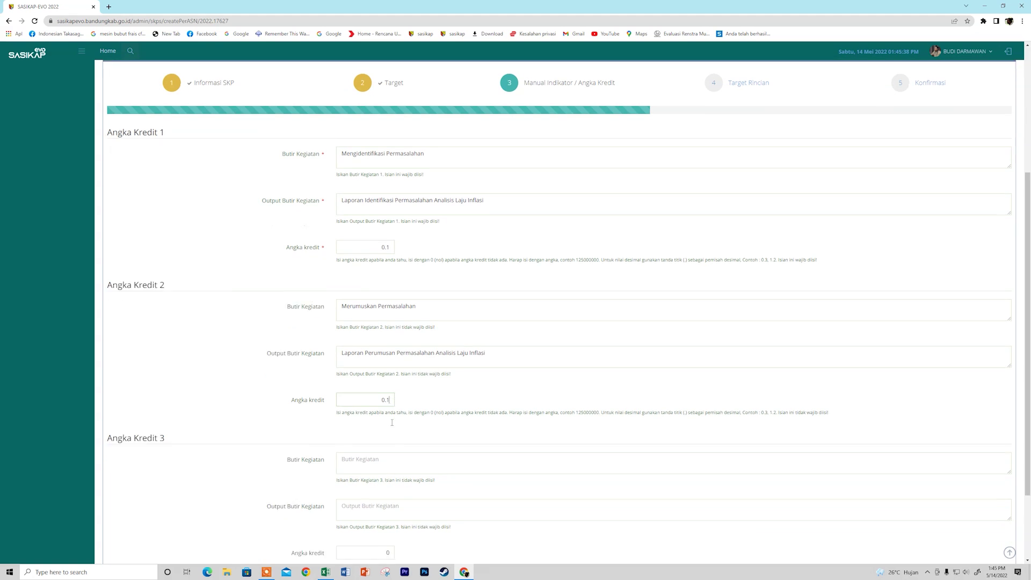
left_click(326, 572)
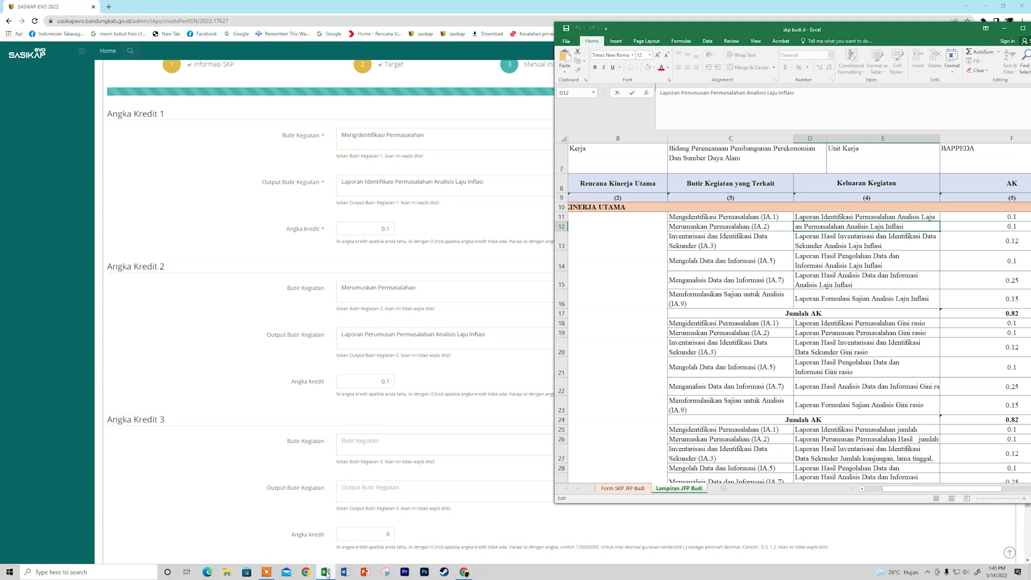
left_click(729, 248)
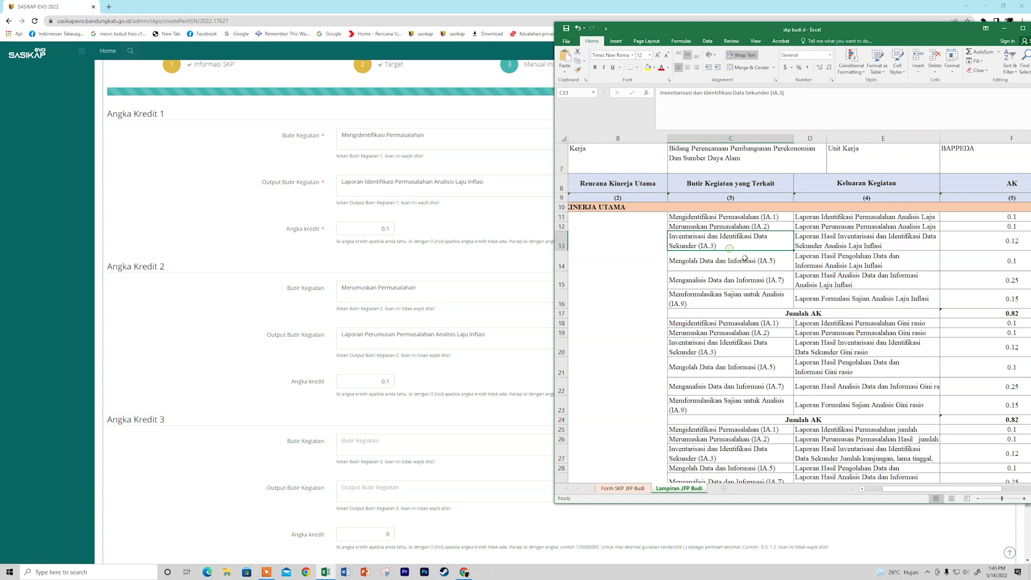
left_click_drag(659, 92, 769, 93)
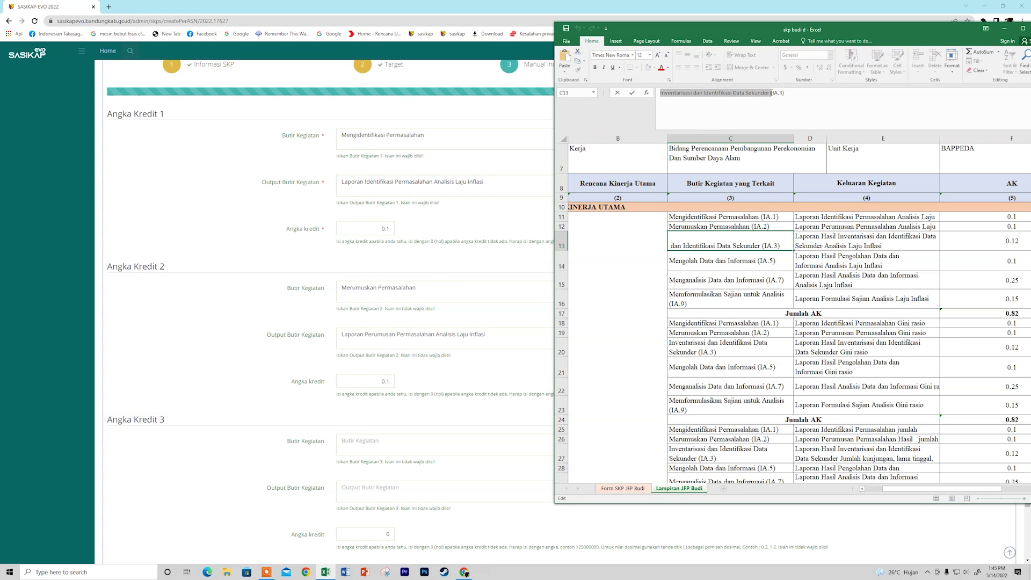
left_click(407, 438)
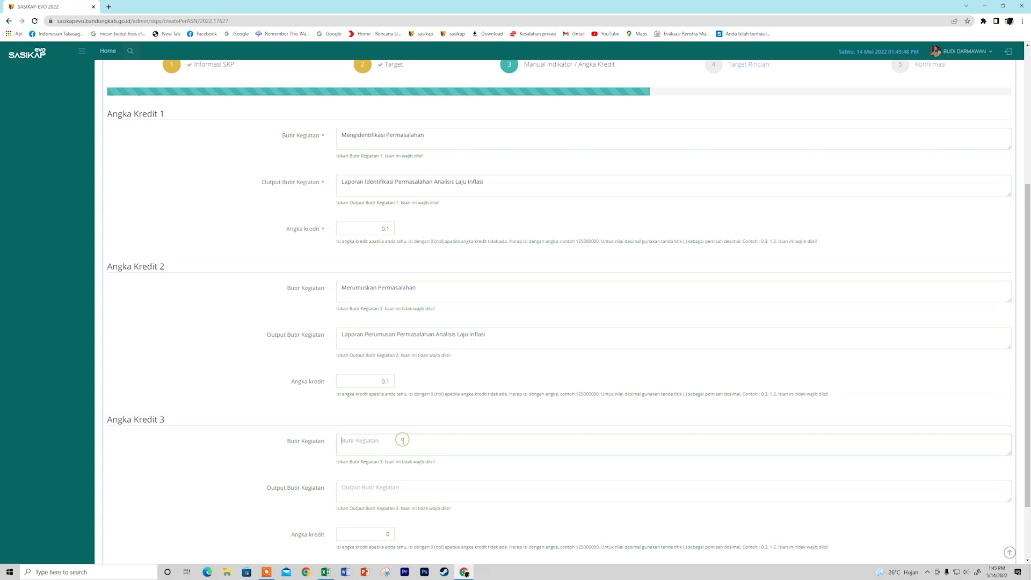
key("ctrl+v")
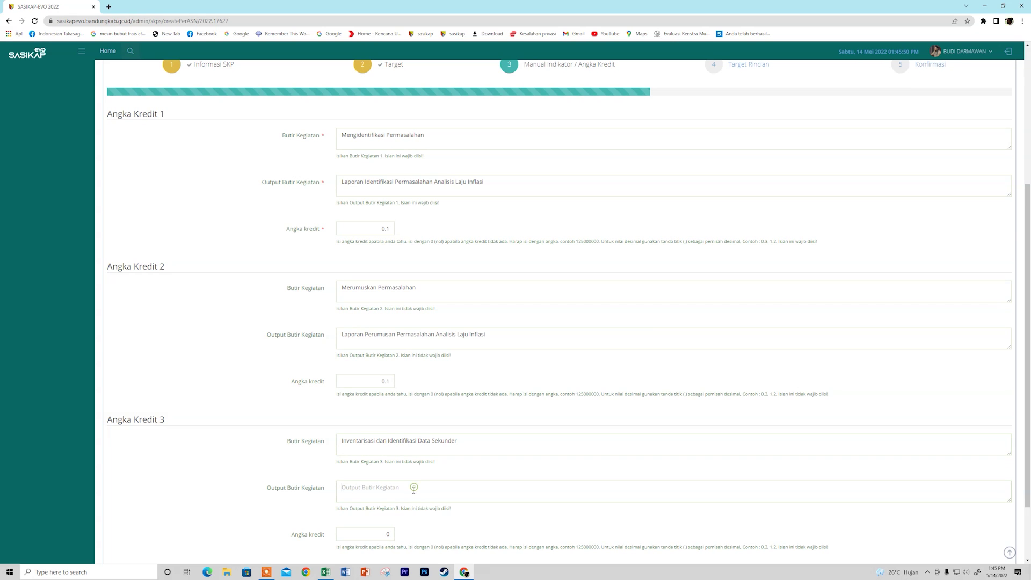
Copy "Laporan Hasil Inventarisasi dan Identifikasi Data Sekunder Analisis Laju Inflasi" from Excel cell D13 into Angka Kredit 3's output and set its Angka kredit to 0.12.
left_click(332, 573)
left_click(825, 245)
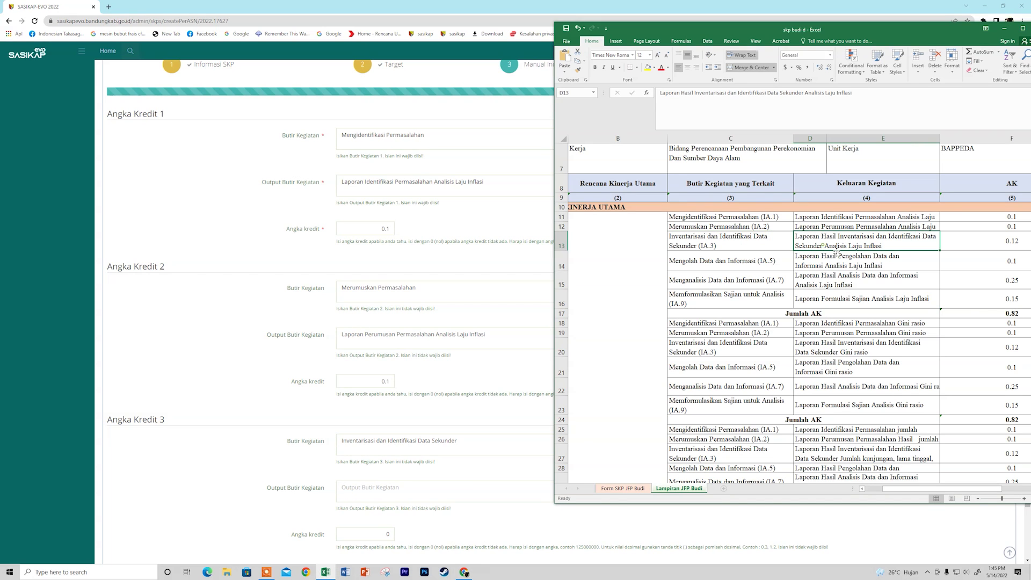
triple_click(669, 95)
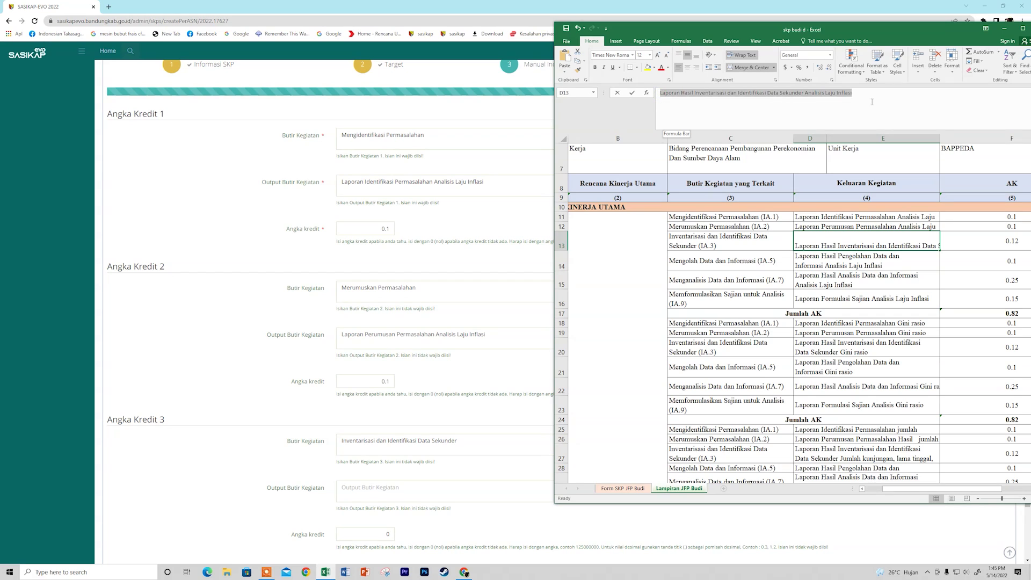
left_click(424, 487)
key("ctrl+v")
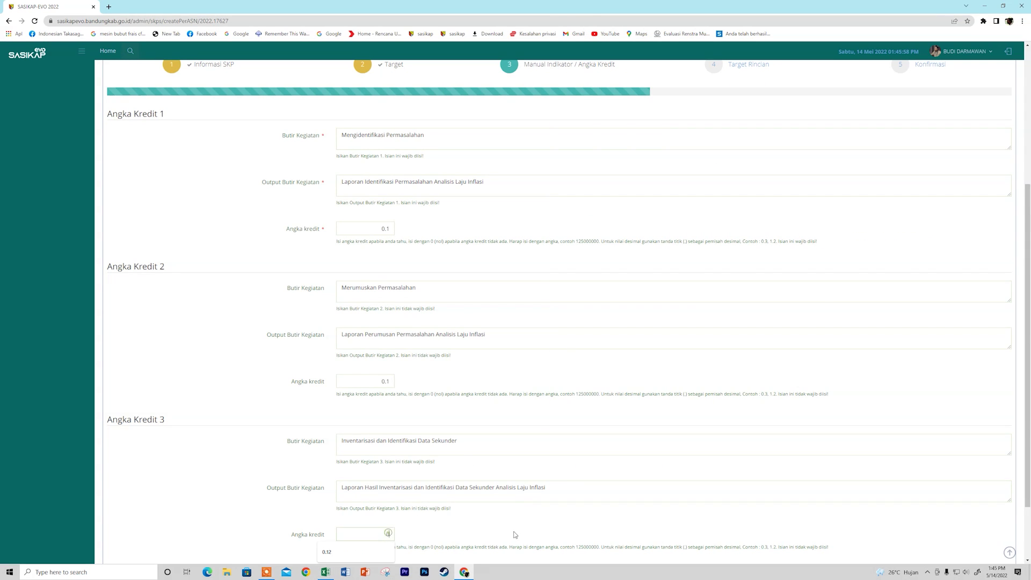
left_click(388, 533)
type("0.12")
Review the activities, outputs and credit values entered in the Angka Kredit 1, 2 and 3 sections.
scroll(663, 480, "down", 3)
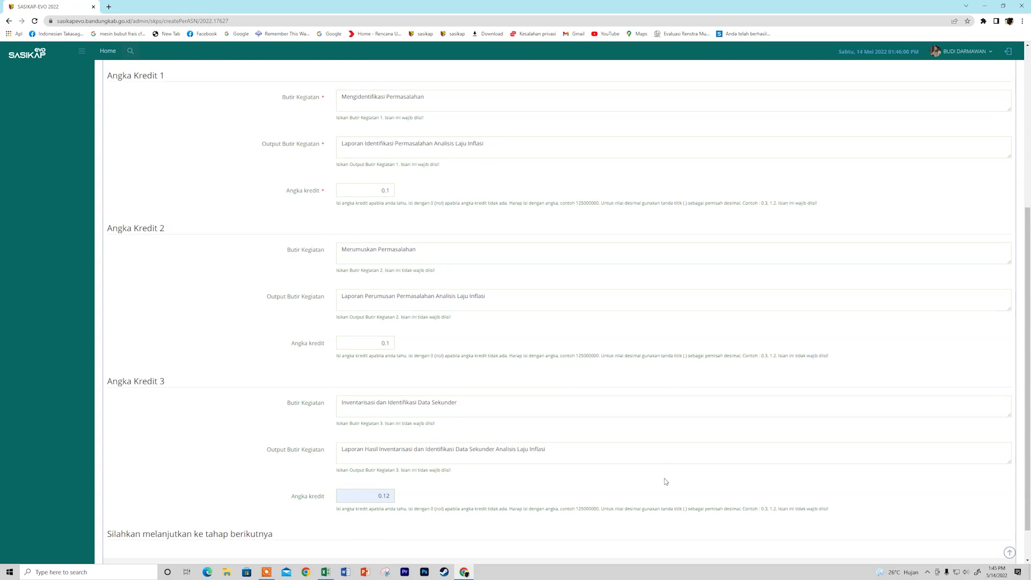
scroll(666, 480, "up", 2)
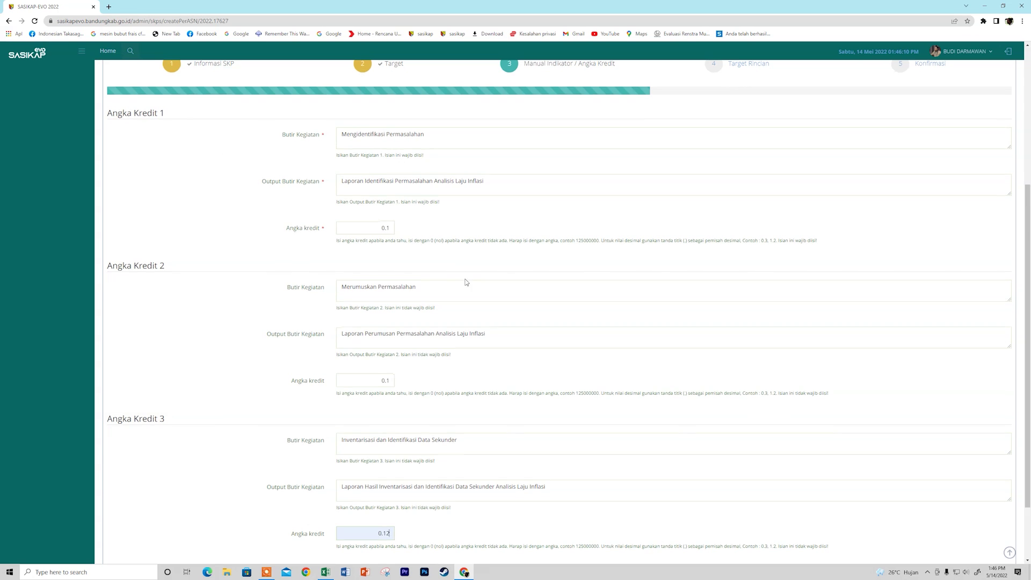
scroll(472, 277, "down", 2)
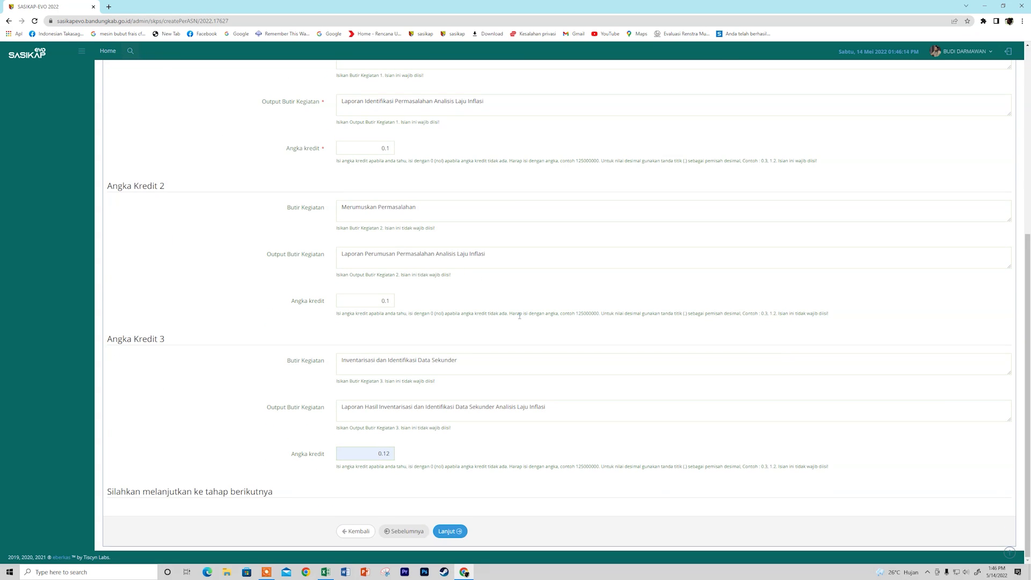
scroll(519, 316, "up", 2)
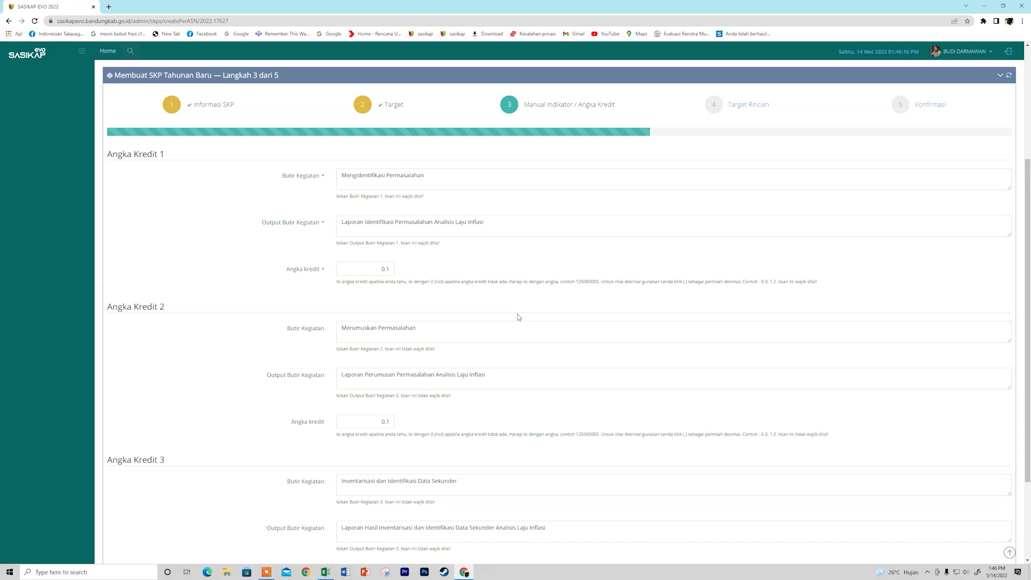
scroll(517, 314, "down", 3)
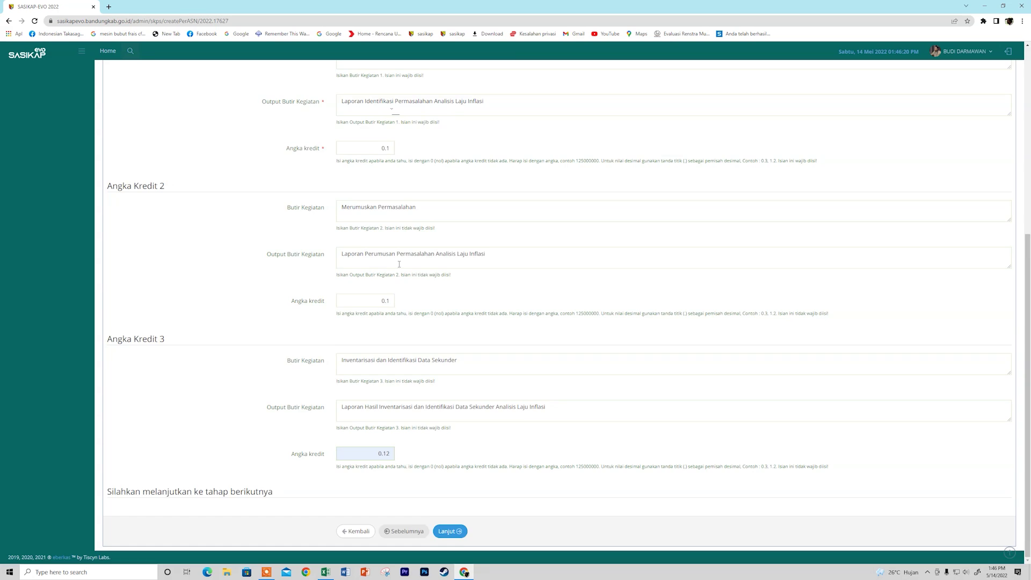
scroll(104, 115, "up", 2)
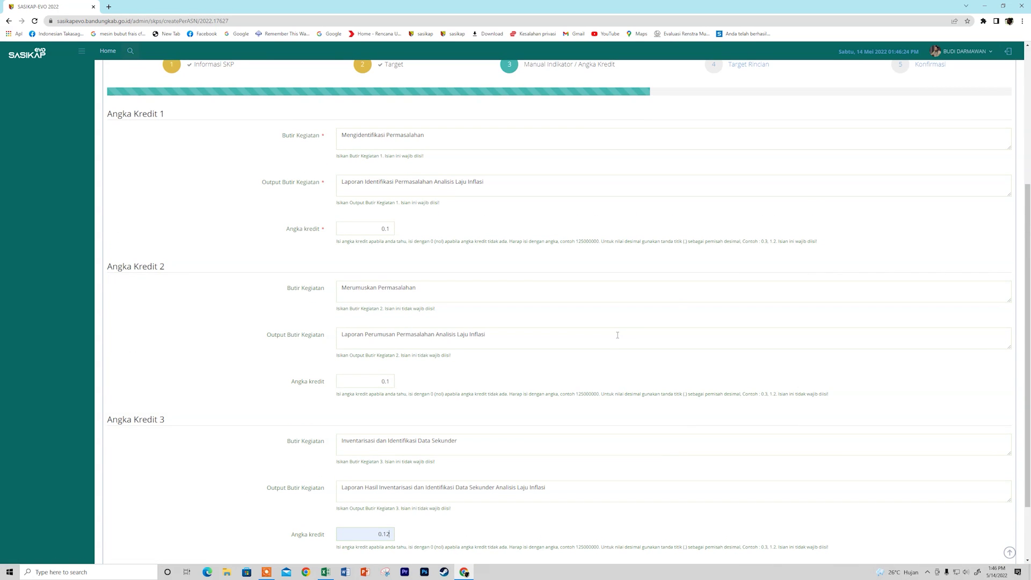
scroll(617, 335, "down", 1)
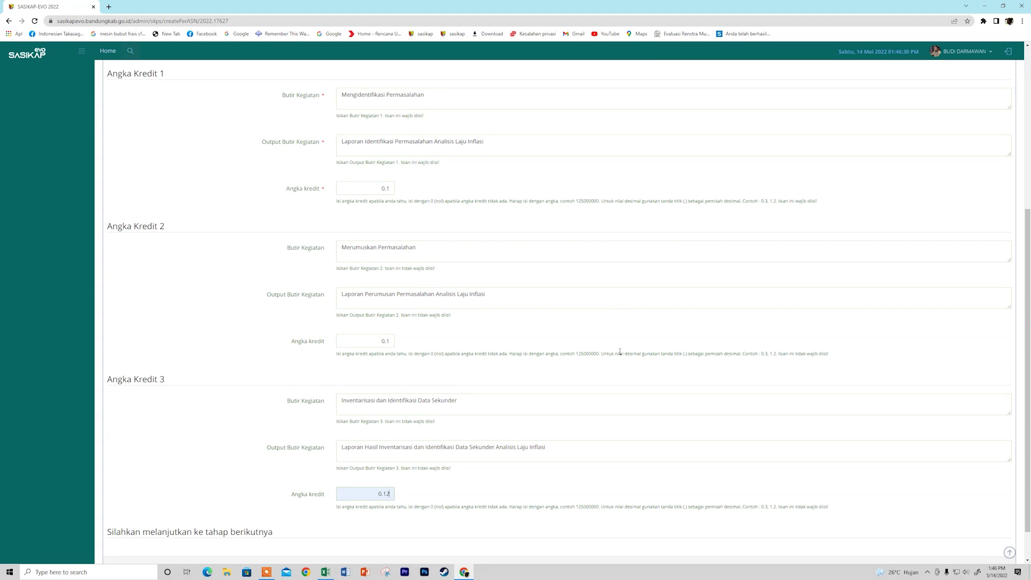
scroll(620, 352, "down", 1)
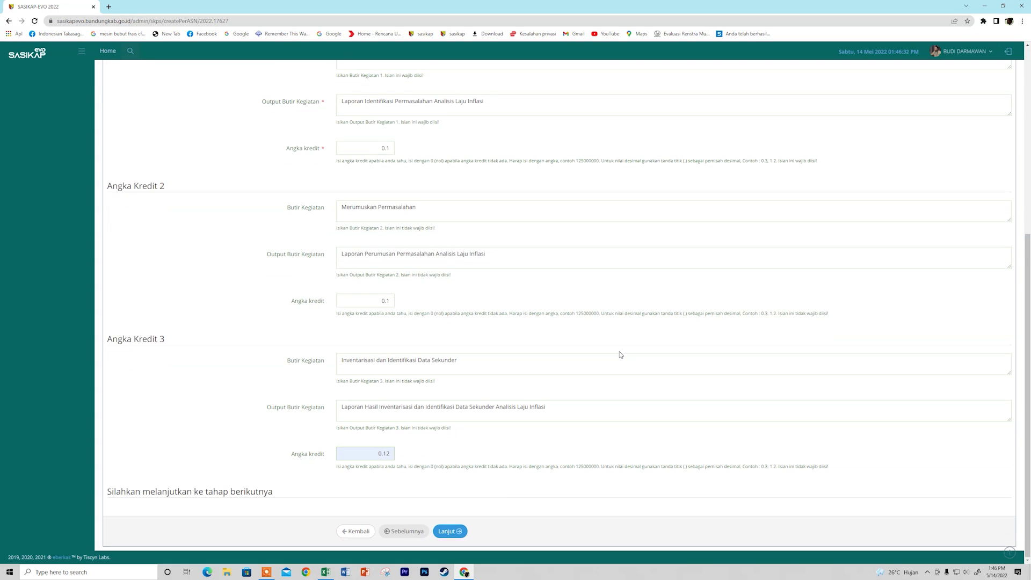
scroll(620, 355, "up", 6)
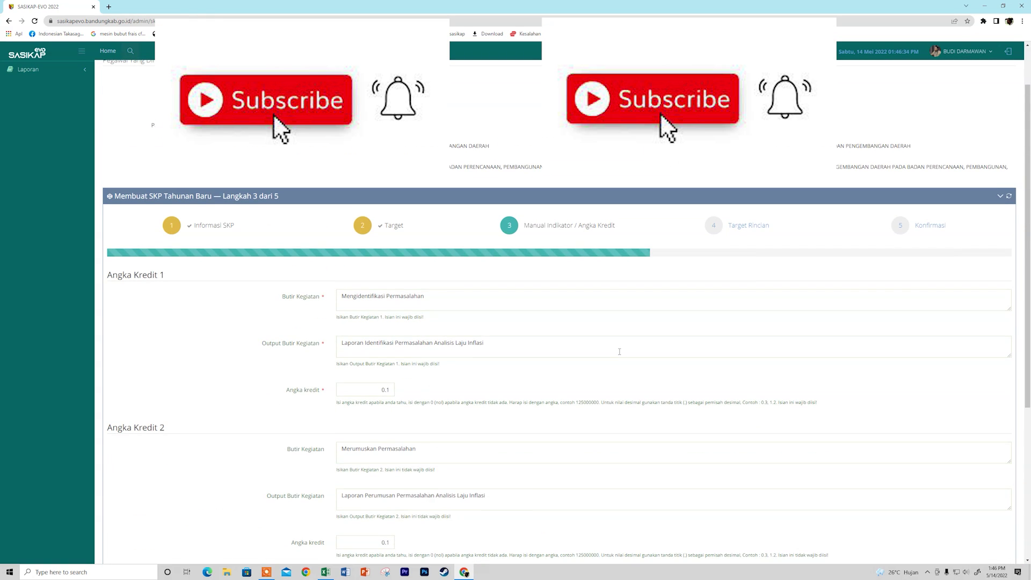
scroll(619, 352, "down", 5)
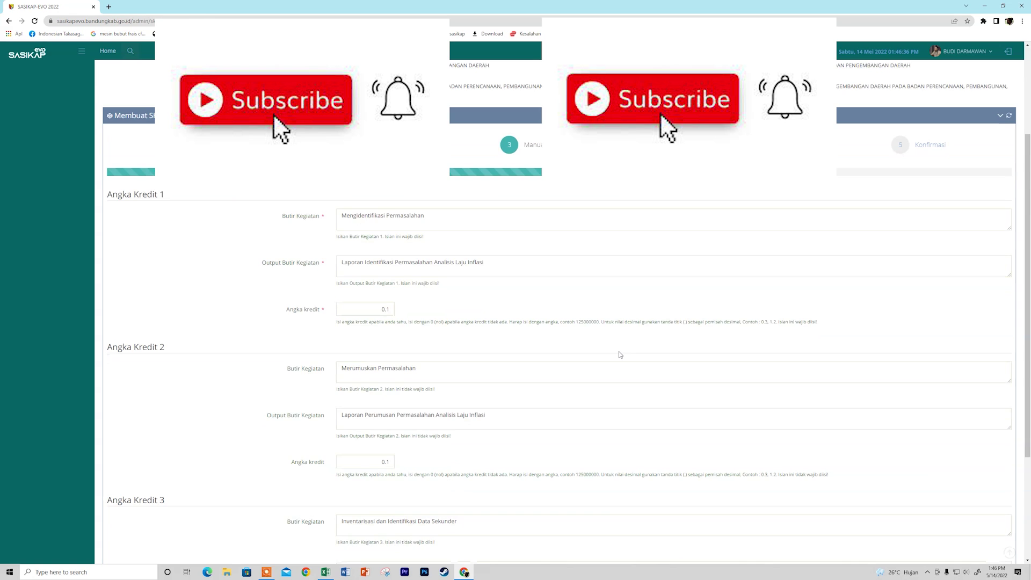
scroll(620, 352, "down", 1)
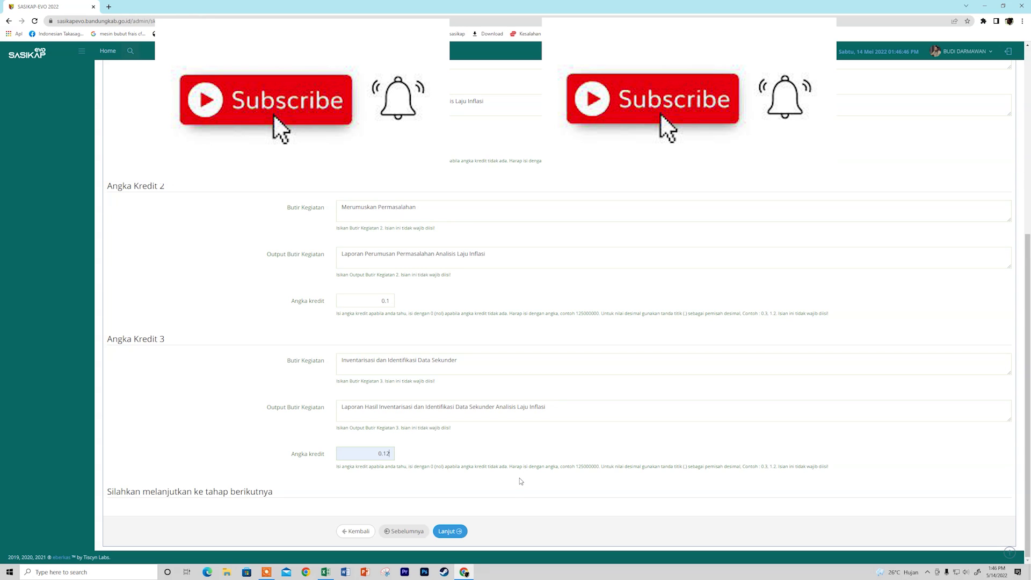
scroll(519, 481, "up", 2)
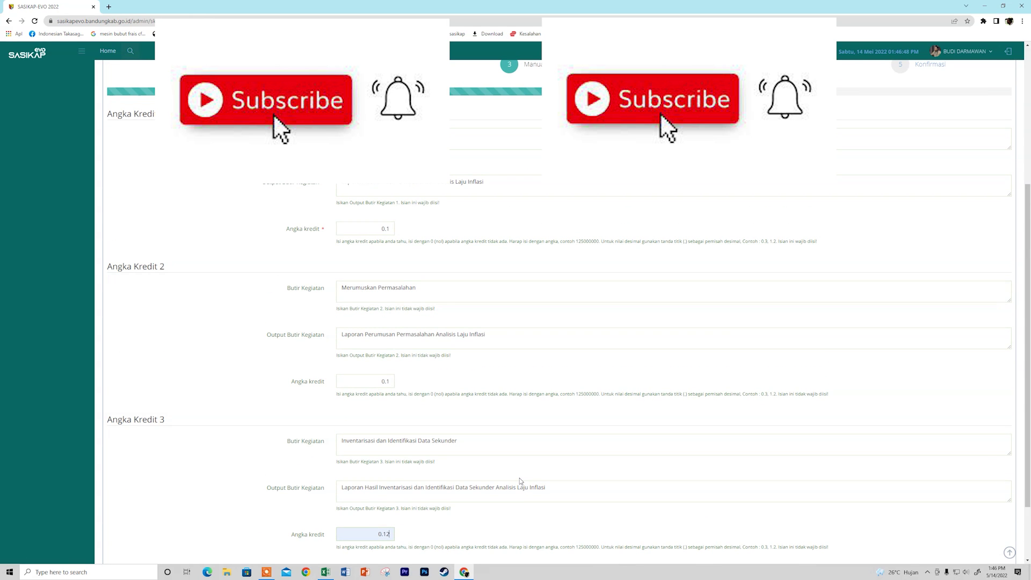
Continue the SKP form to the Target Rincian stage and view its monthly target table from Januari to Desember.
scroll(520, 481, "down", 2)
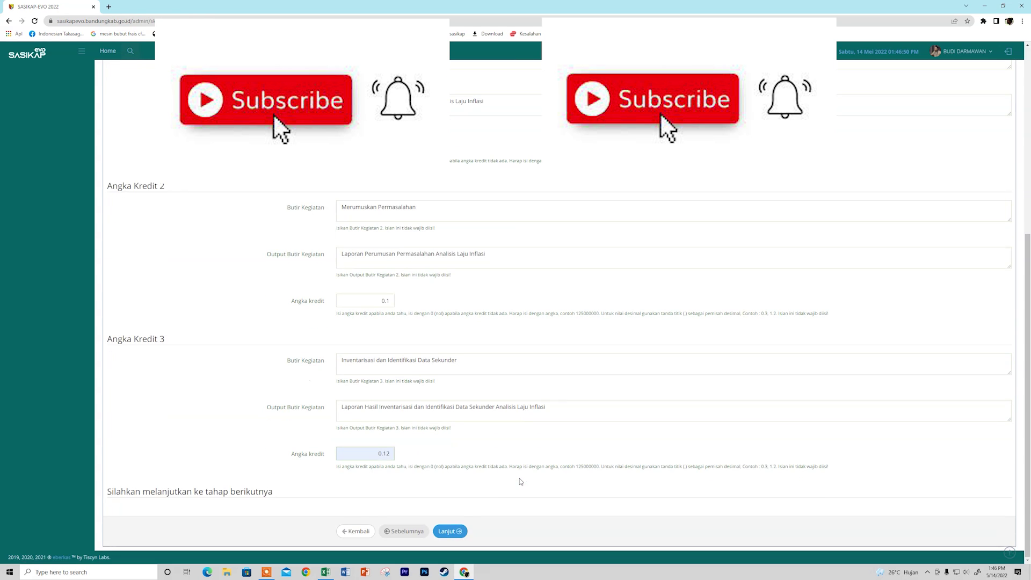
left_click(463, 530)
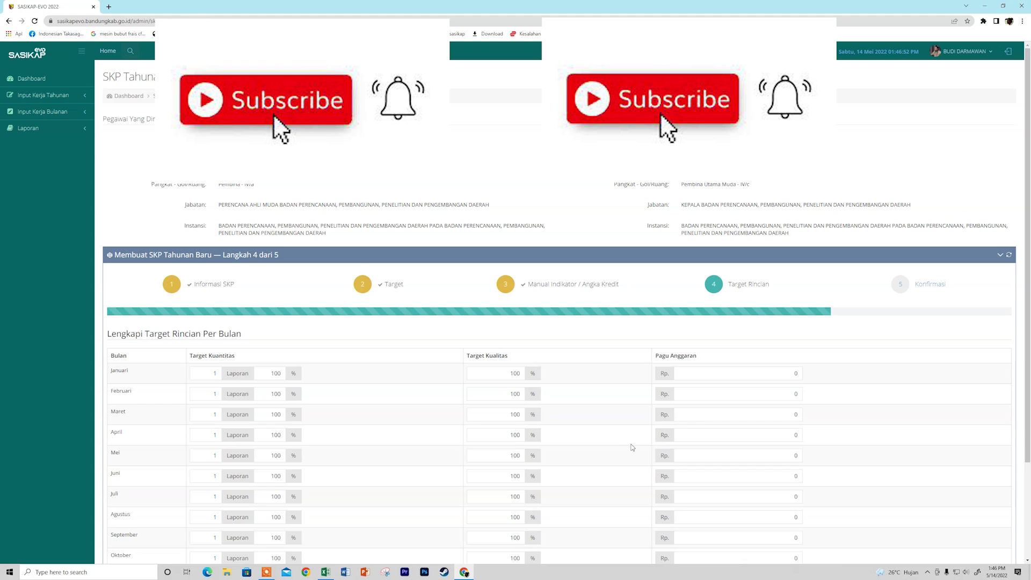
scroll(423, 447, "down", 2)
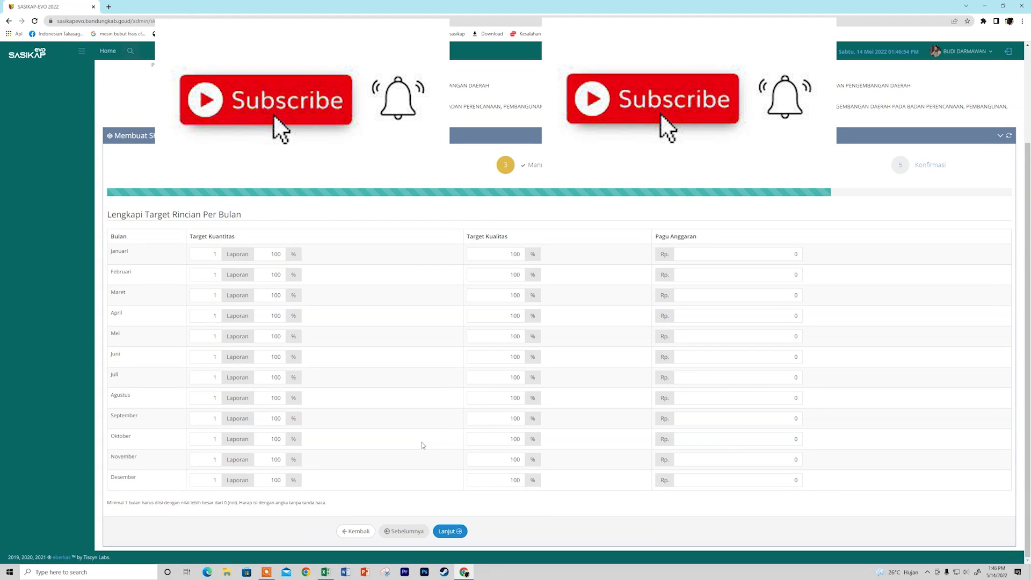